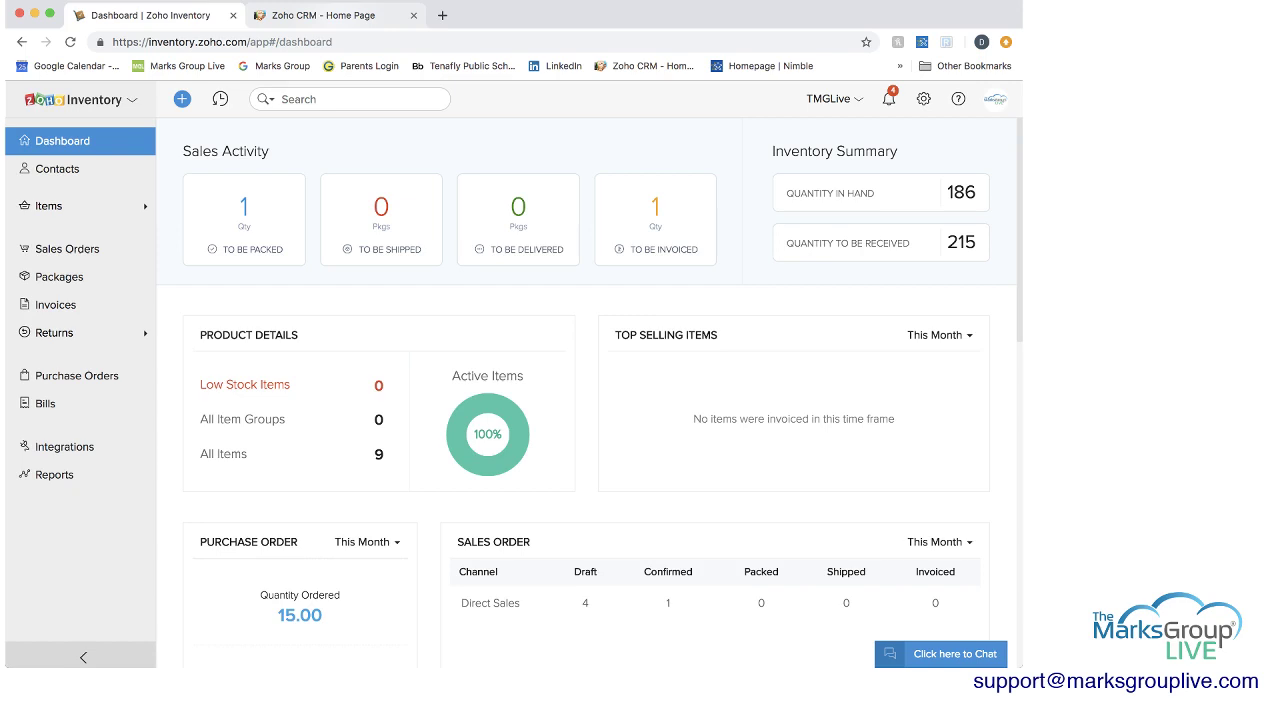
Step: Switch to Zoho CRM and open the Zoho Finance Suite integration settings from the Zoho marketplace apps in Setup
{"action": "key", "text": "ctrl+Tab"}
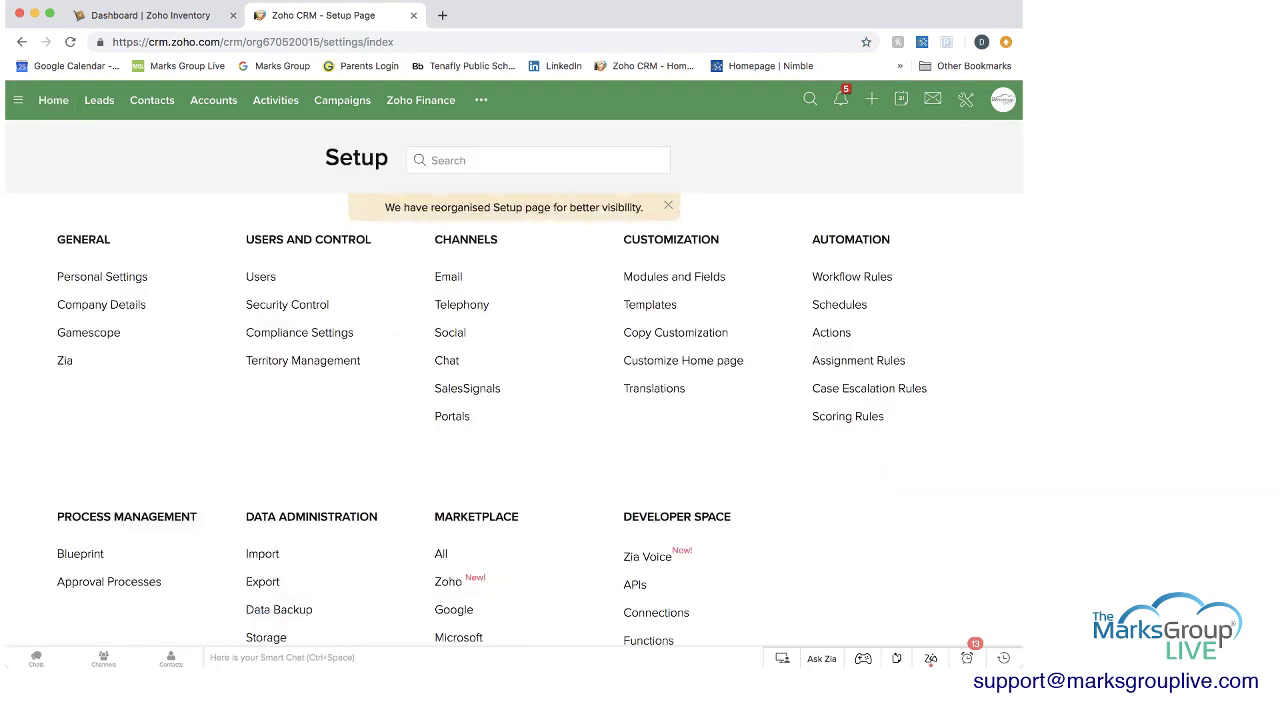
{"action": "scroll", "coordinate": [448, 457], "scroll_direction": "down", "scroll_amount": 3}
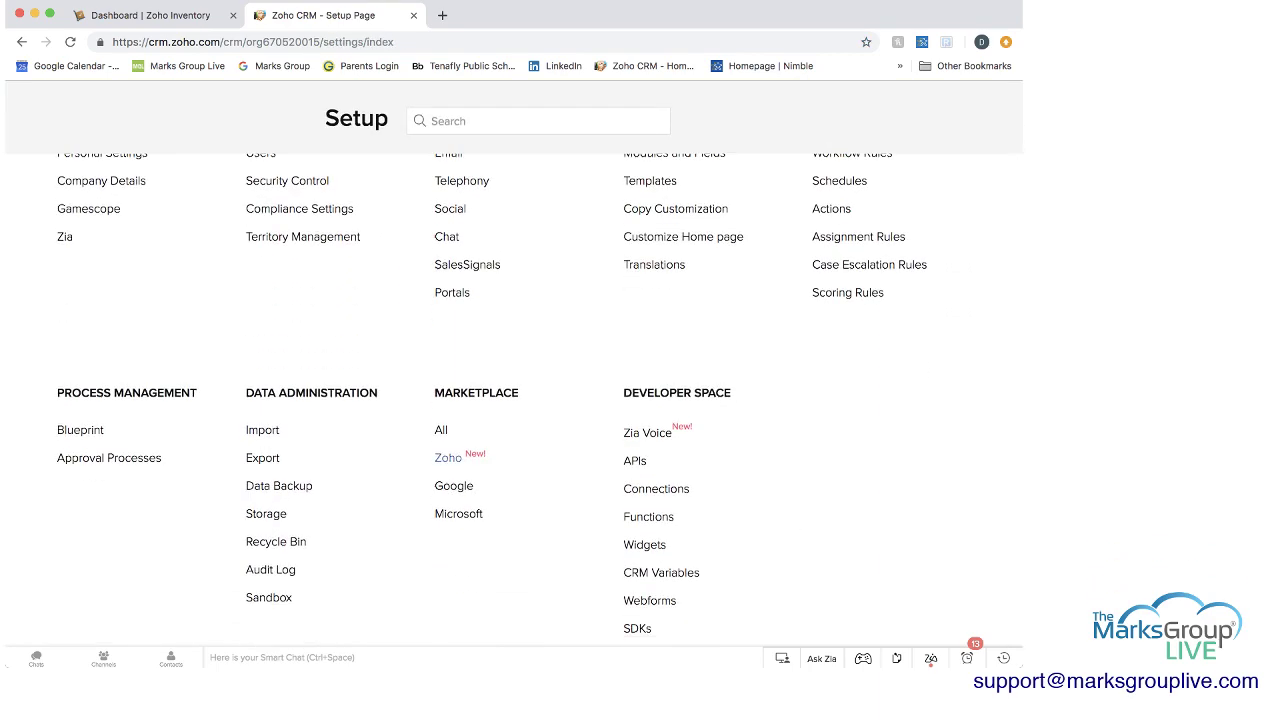
{"action": "left_click", "coordinate": [448, 457]}
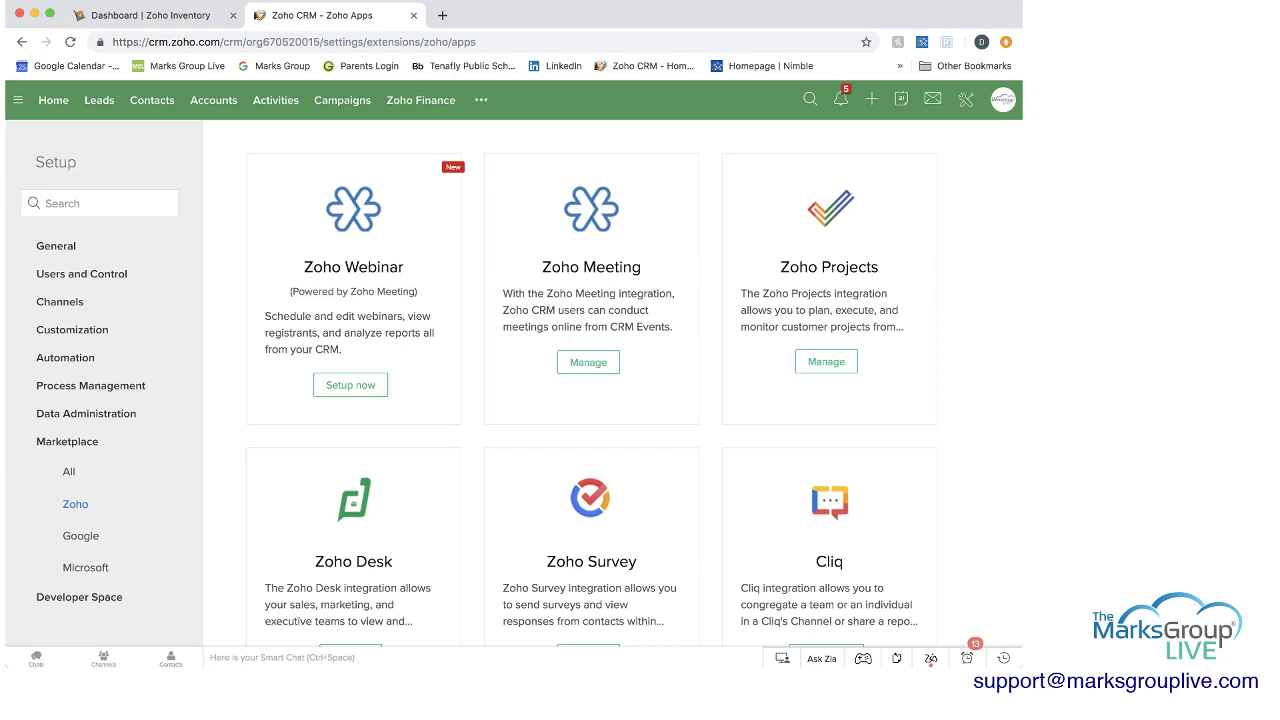
{"action": "scroll", "coordinate": [634, 388], "scroll_direction": "down", "scroll_amount": 2}
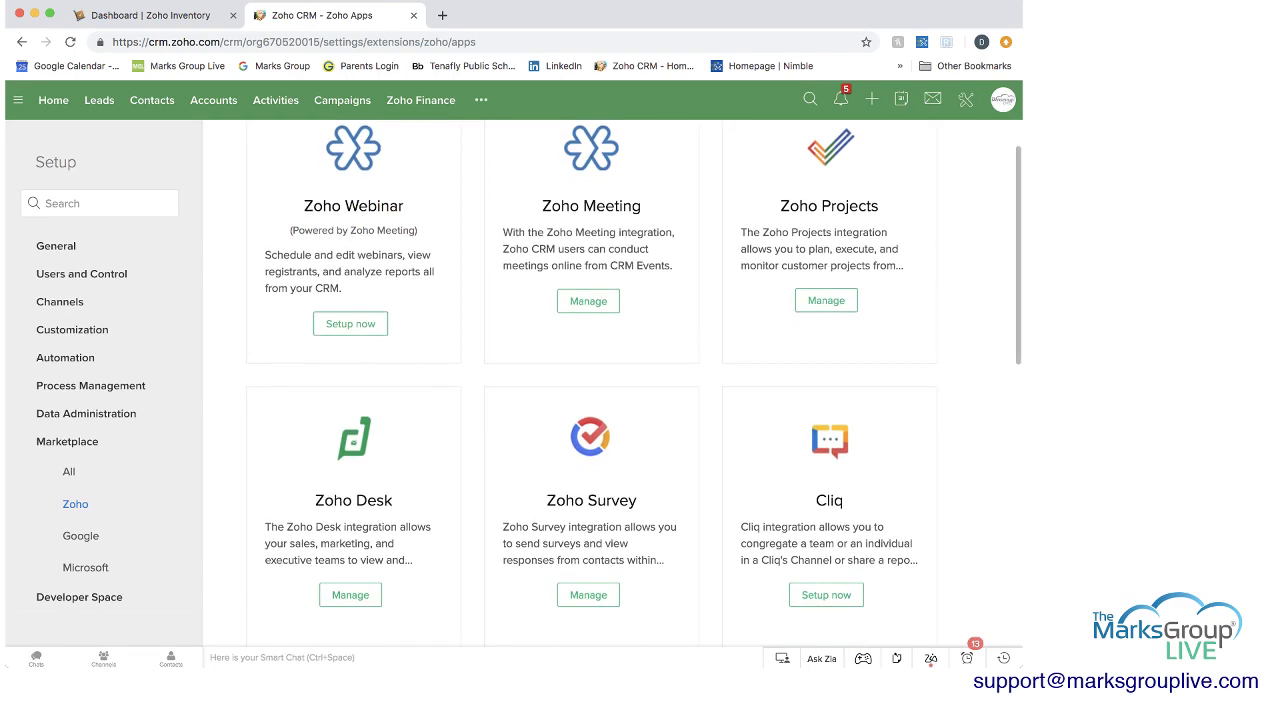
{"action": "scroll", "coordinate": [634, 388], "scroll_direction": "down", "scroll_amount": 3}
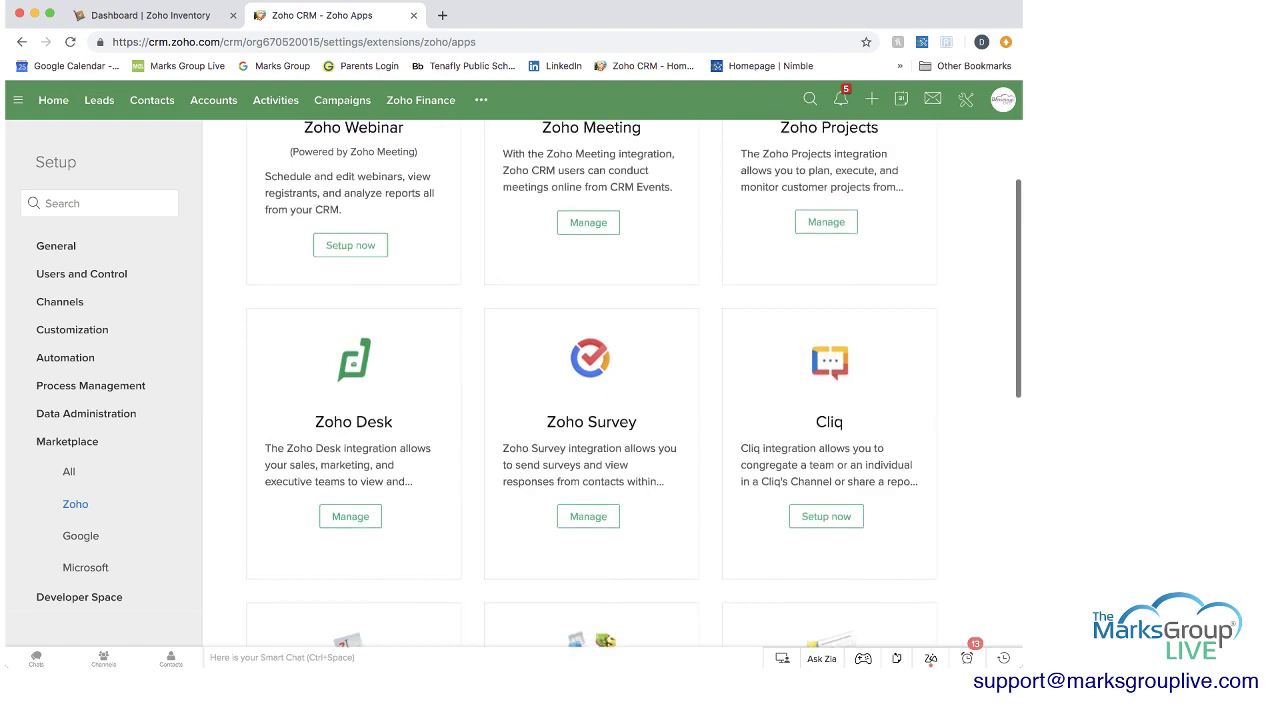
{"action": "scroll", "coordinate": [634, 388], "scroll_direction": "down", "scroll_amount": 4}
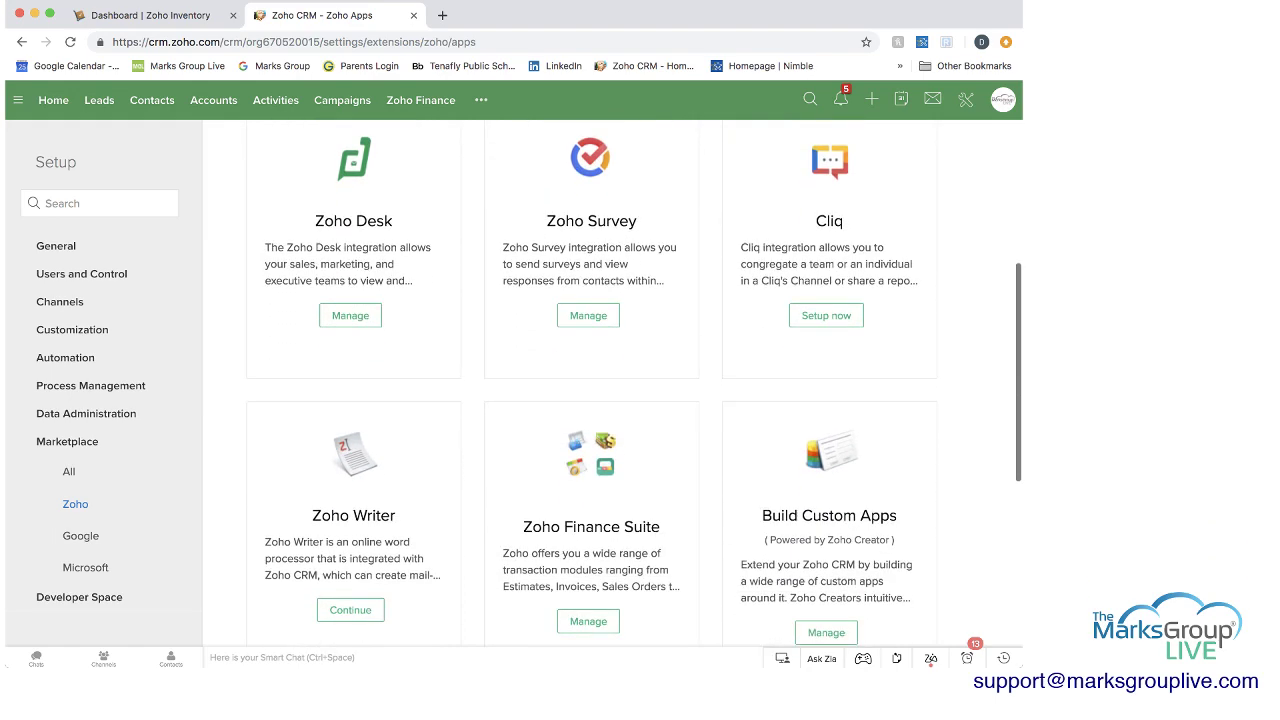
{"action": "scroll", "coordinate": [591, 450], "scroll_direction": "down", "scroll_amount": 1}
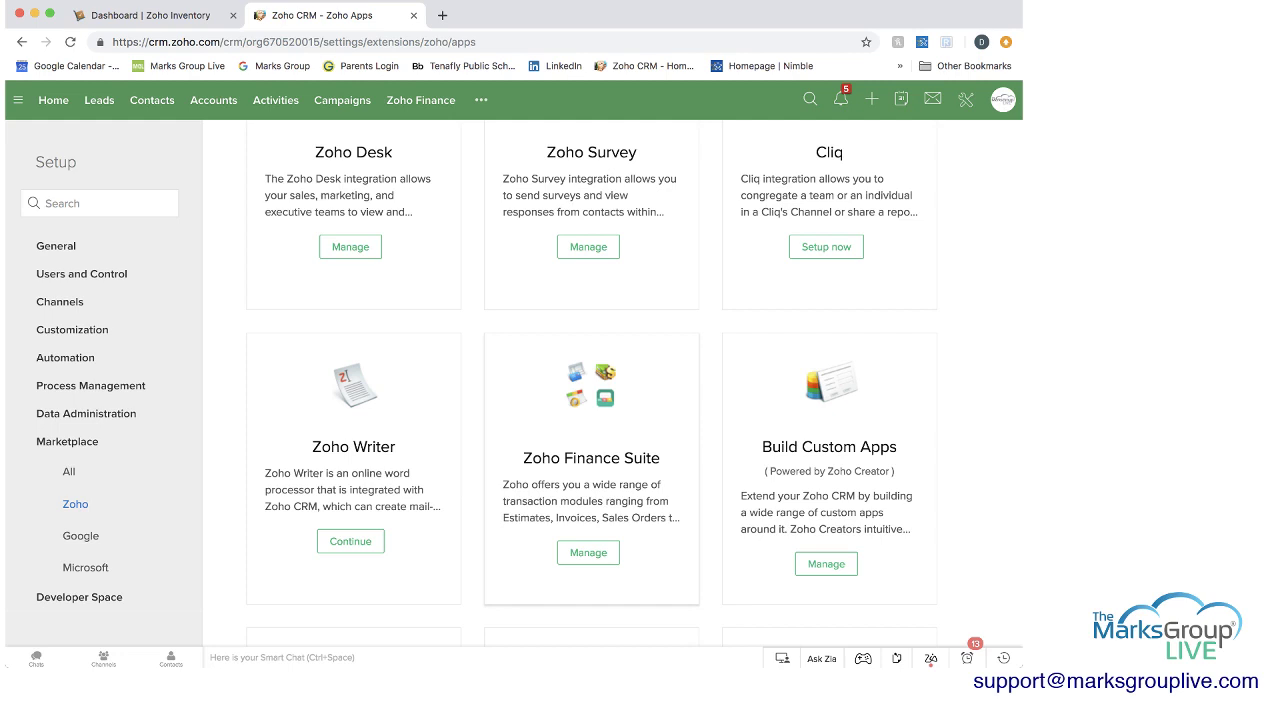
{"action": "left_click", "coordinate": [588, 552]}
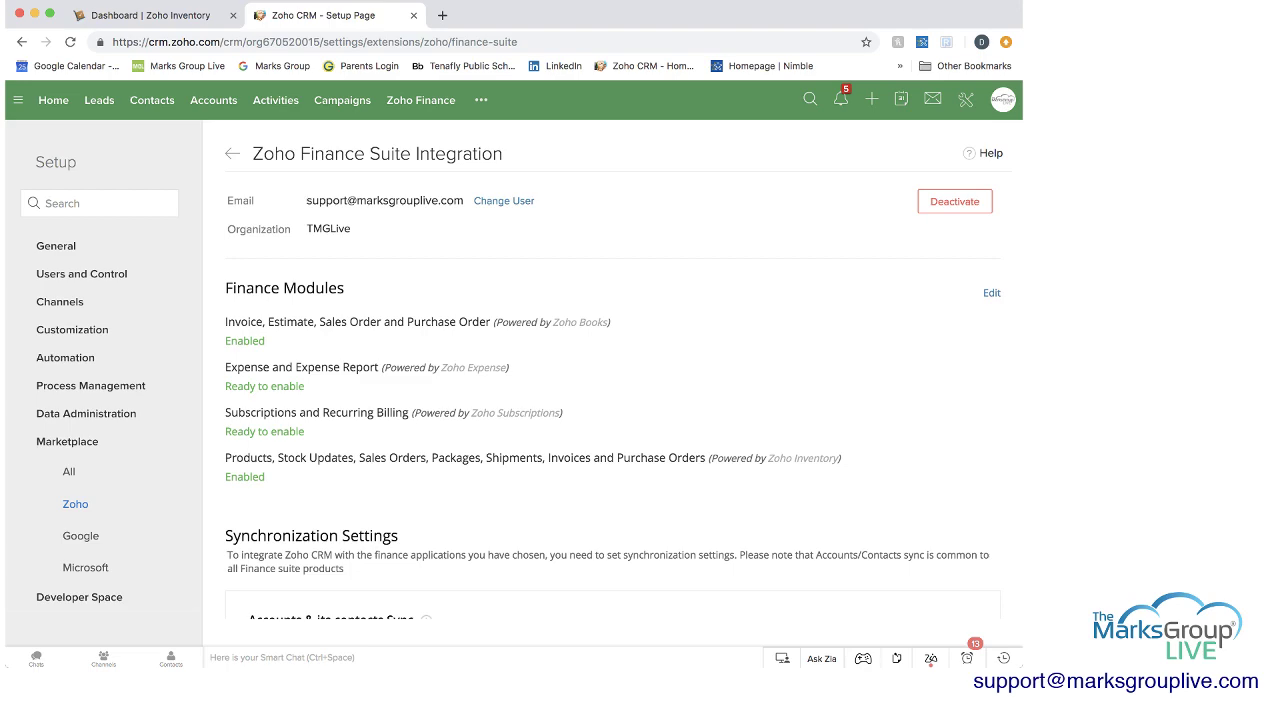
Step: Review the finance modules and the synchronization settings for accounts, vendors and products in the Zoho Finance Suite integration
{"action": "scroll", "coordinate": [612, 400], "scroll_direction": "down", "scroll_amount": 5}
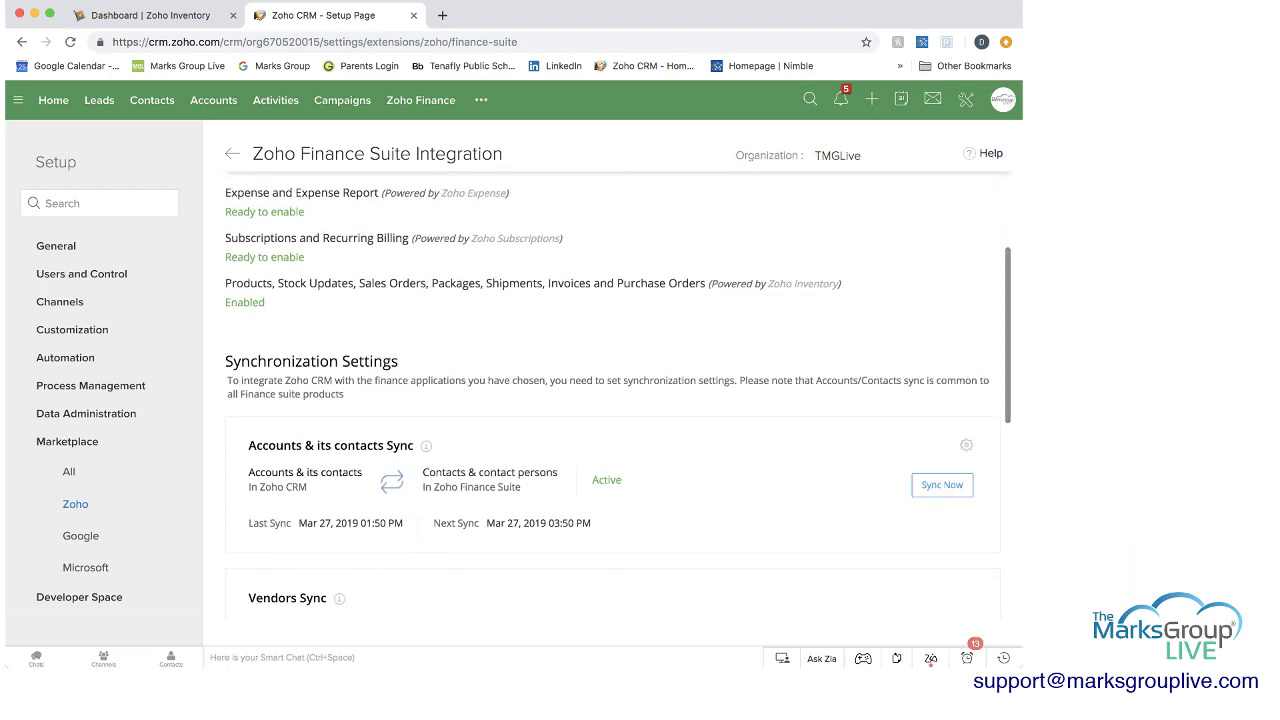
{"action": "scroll", "coordinate": [612, 400], "scroll_direction": "down", "scroll_amount": 5}
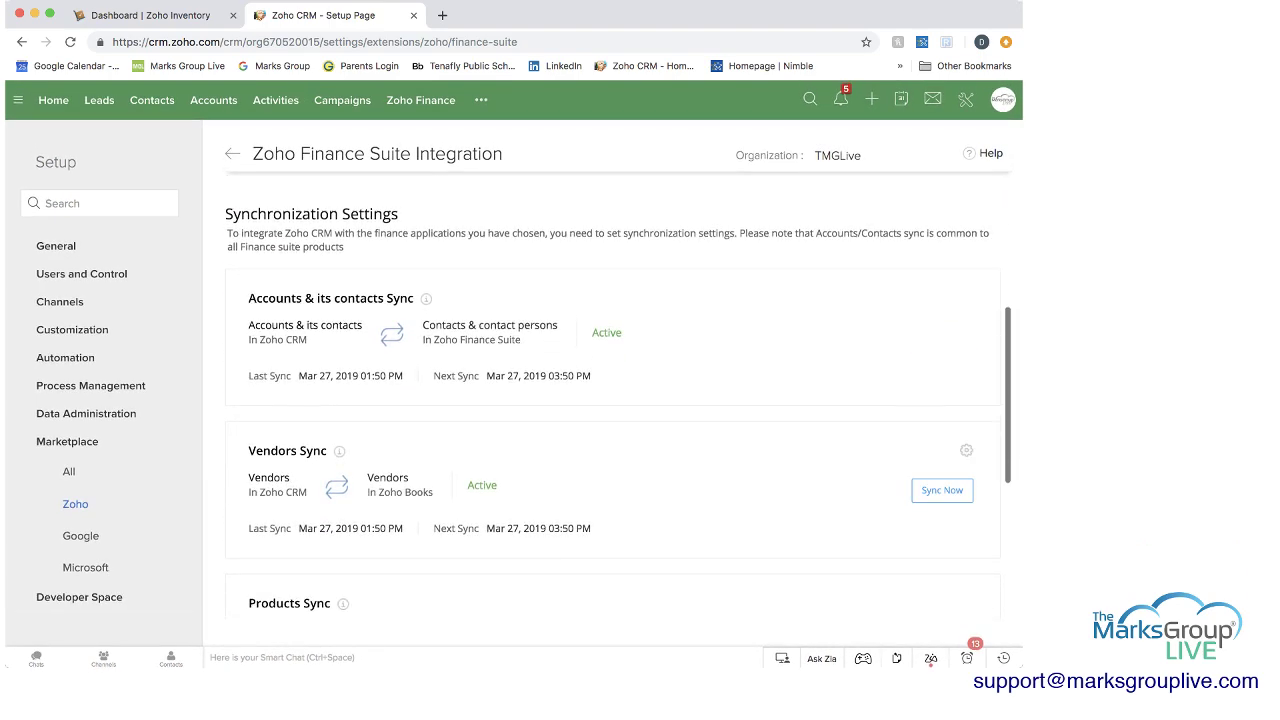
{"action": "scroll", "coordinate": [612, 400], "scroll_direction": "down", "scroll_amount": 3}
{"action": "scroll", "coordinate": [612, 400], "scroll_direction": "up", "scroll_amount": 3}
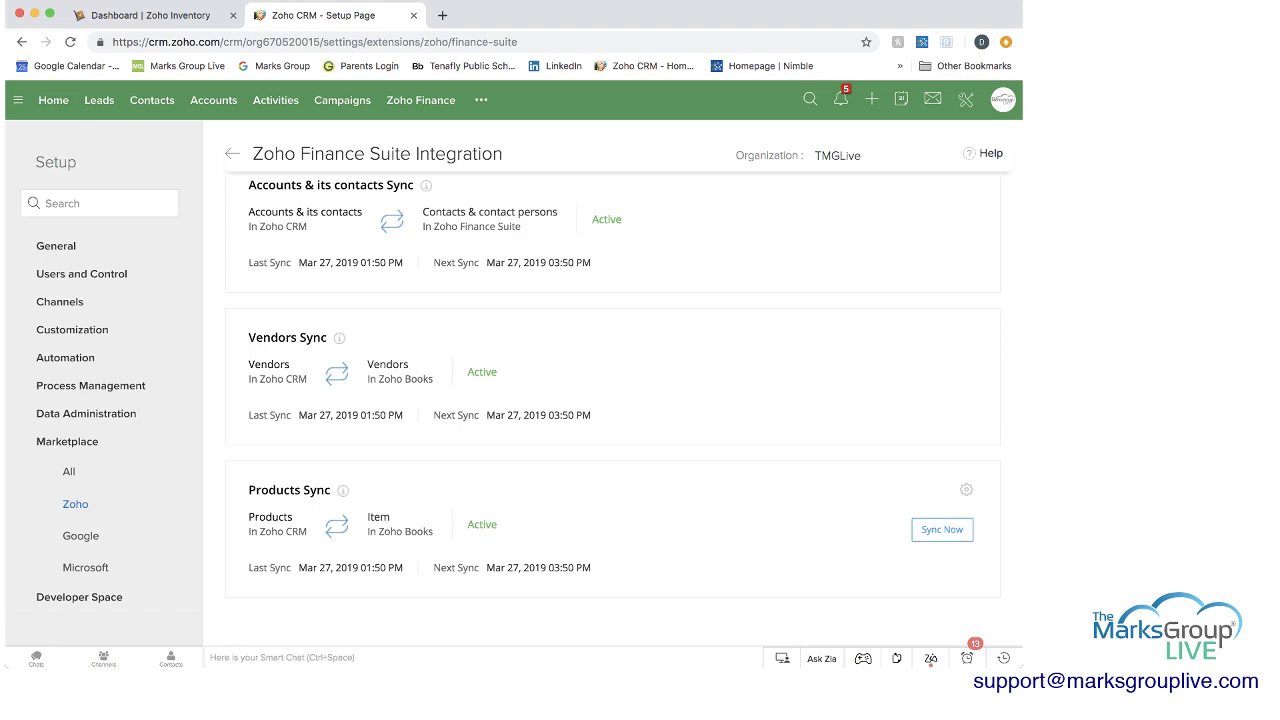
{"action": "scroll", "coordinate": [612, 400], "scroll_direction": "up", "scroll_amount": 9}
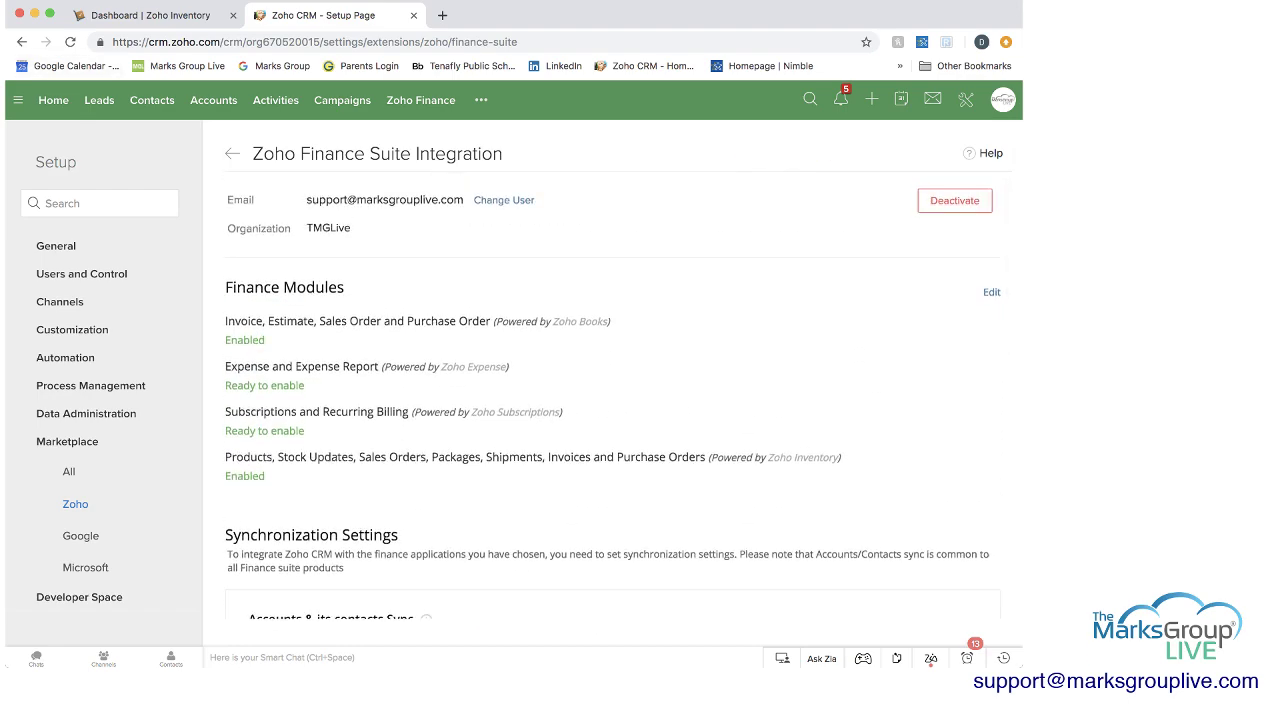
Step: From the CRM home page, view the standard Sales Orders list and the standard Purchase Orders list
{"action": "left_click", "coordinate": [53, 100]}
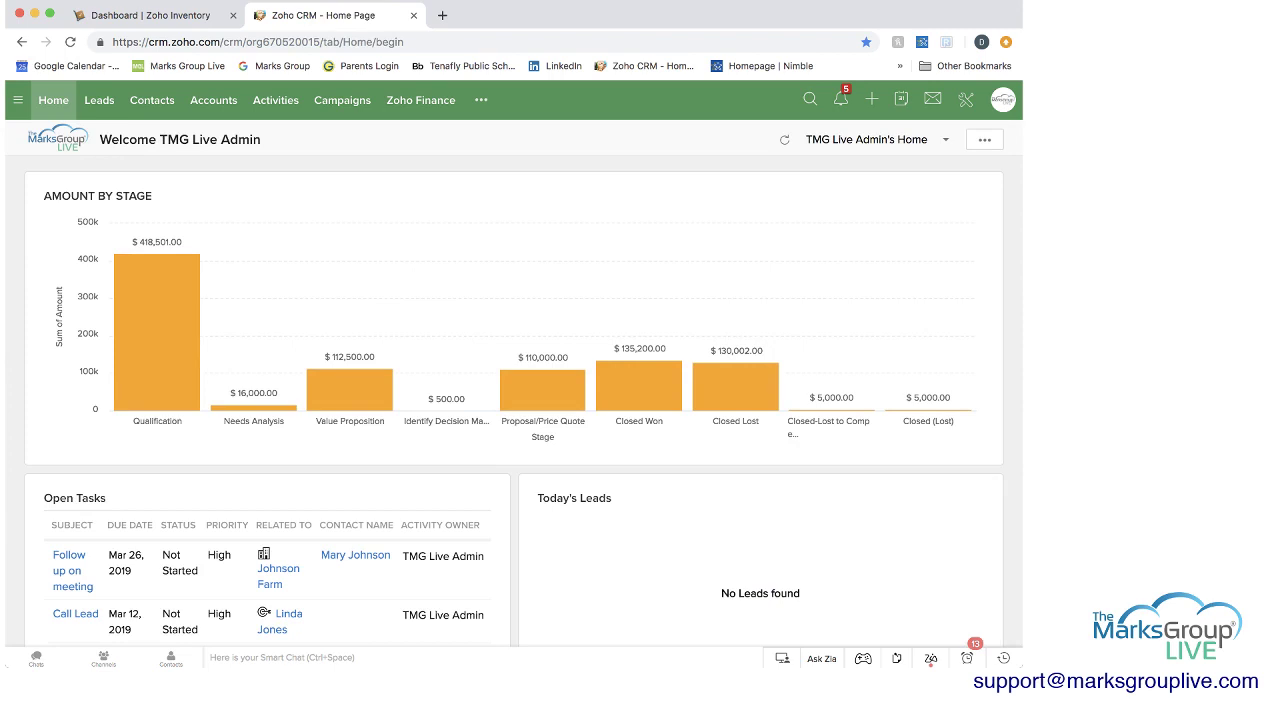
{"action": "left_click", "coordinate": [481, 100]}
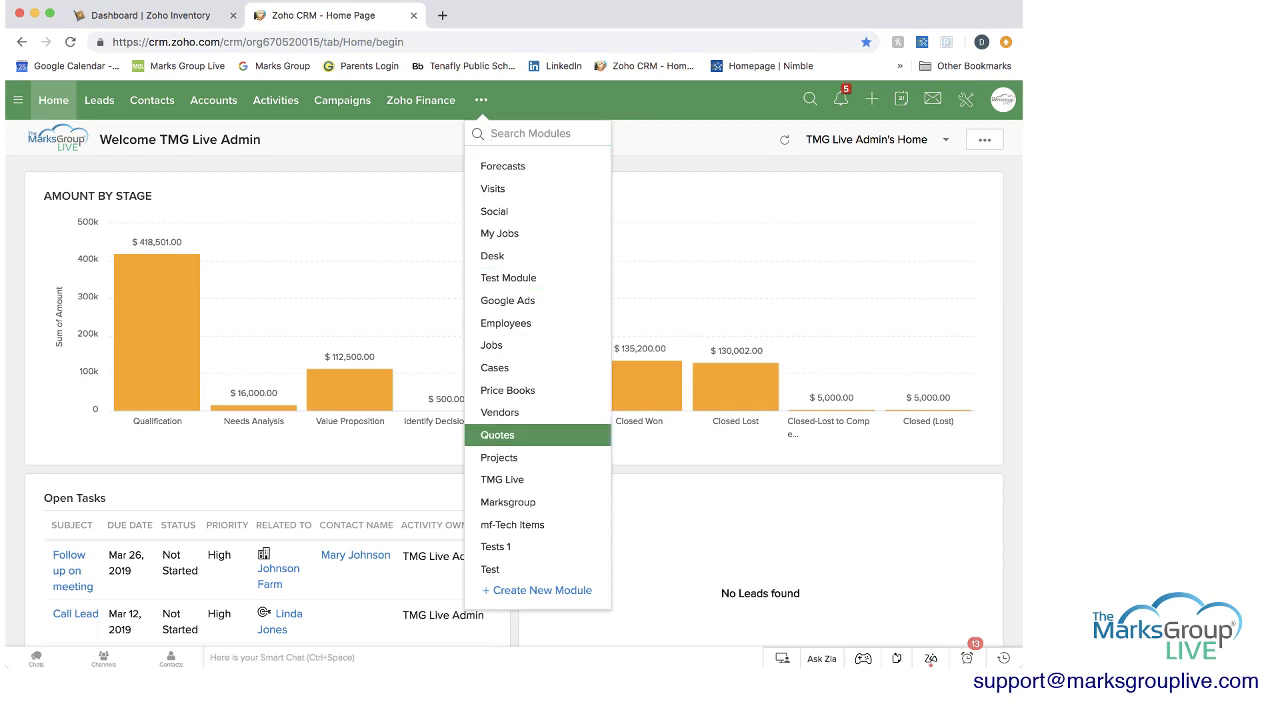
{"action": "scroll", "coordinate": [537, 435], "scroll_direction": "up", "scroll_amount": 5}
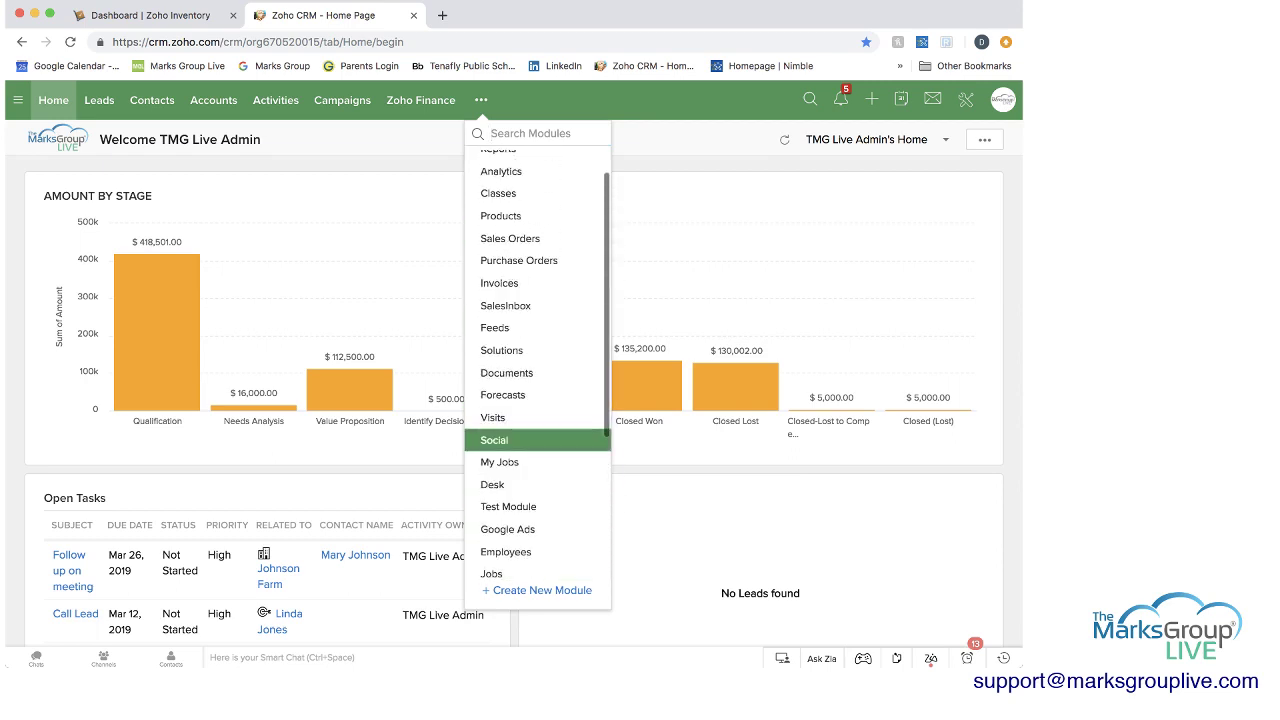
{"action": "left_click", "coordinate": [510, 238]}
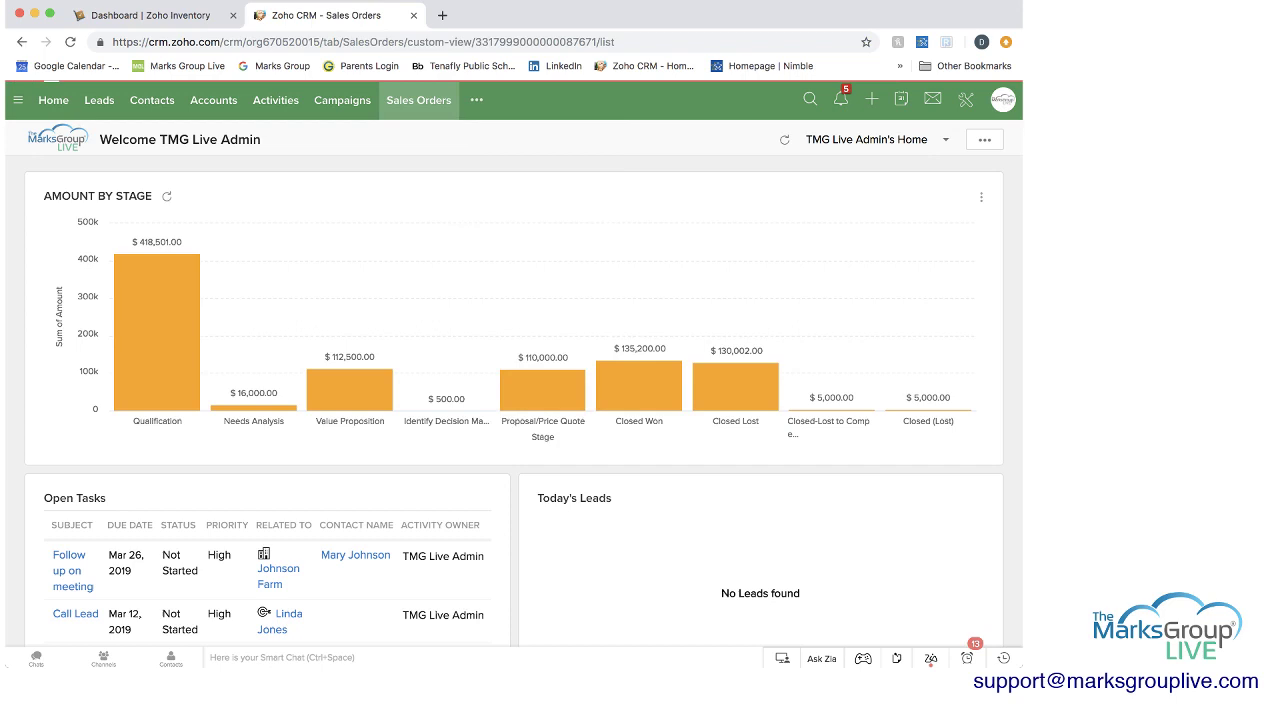
{"action": "left_click", "coordinate": [476, 100]}
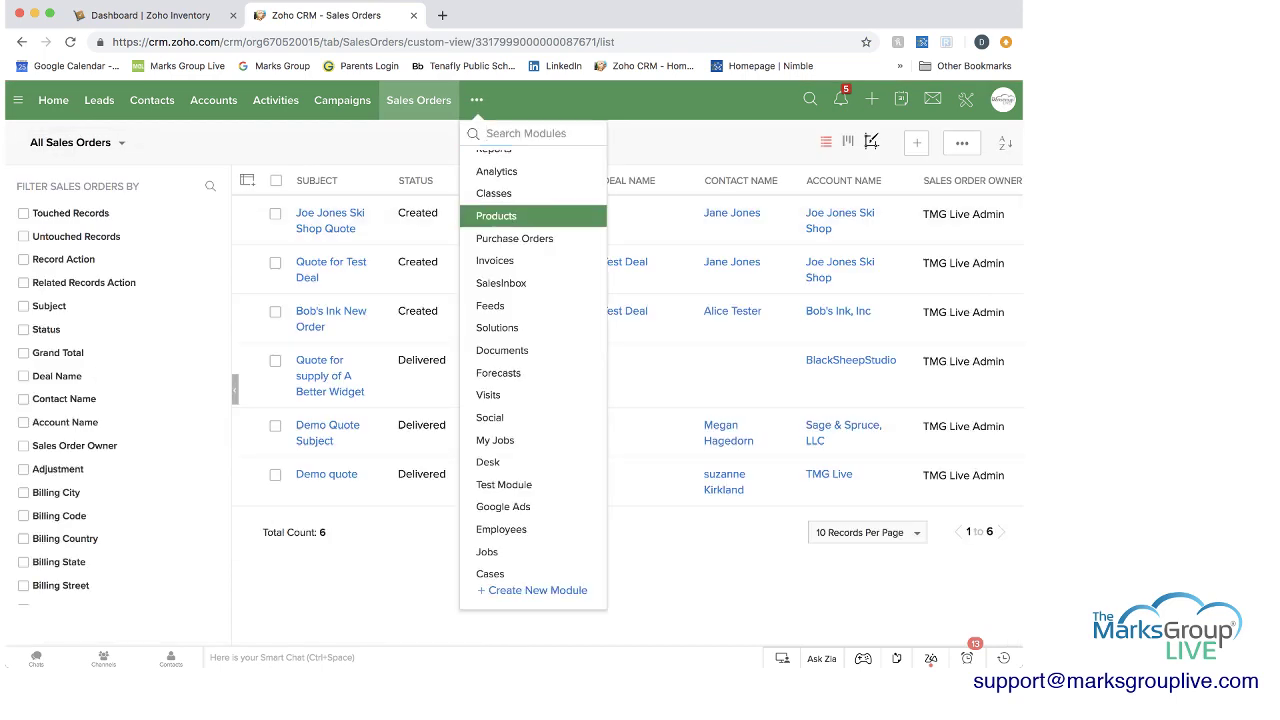
{"action": "left_click", "coordinate": [512, 238]}
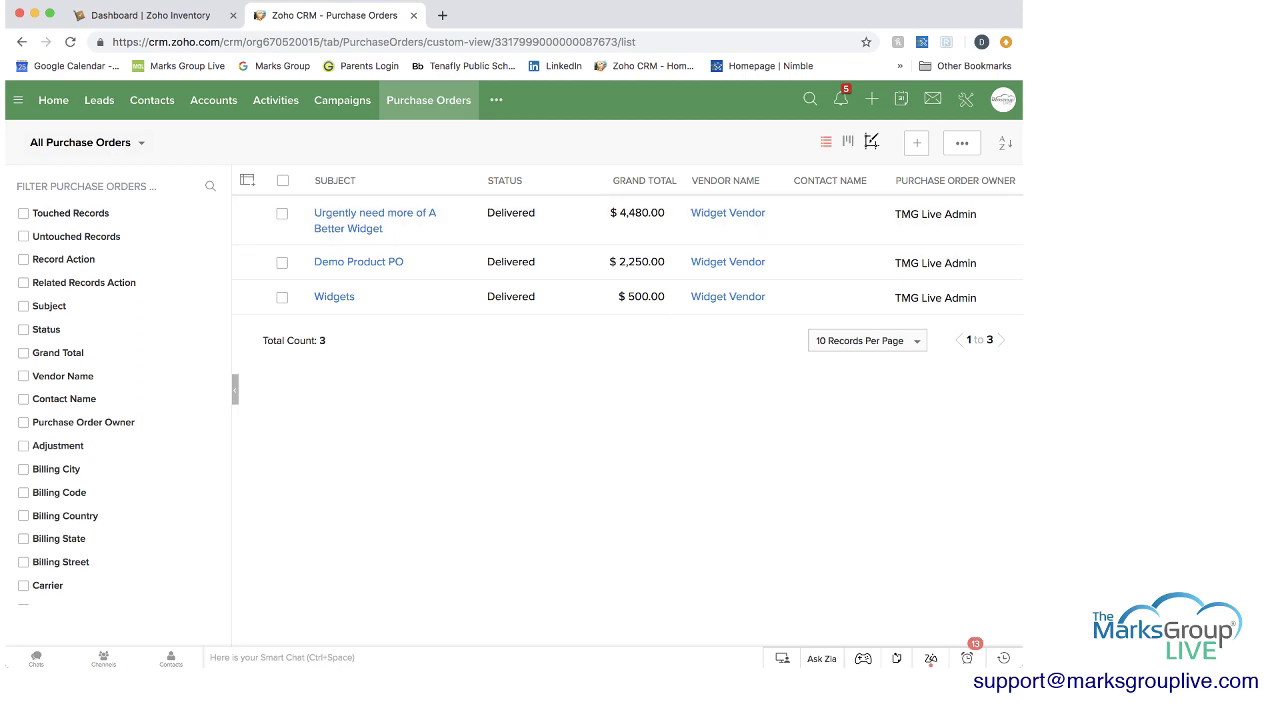
Step: Open the Zoho Finance module and view its sales orders list
{"action": "left_click", "coordinate": [496, 100]}
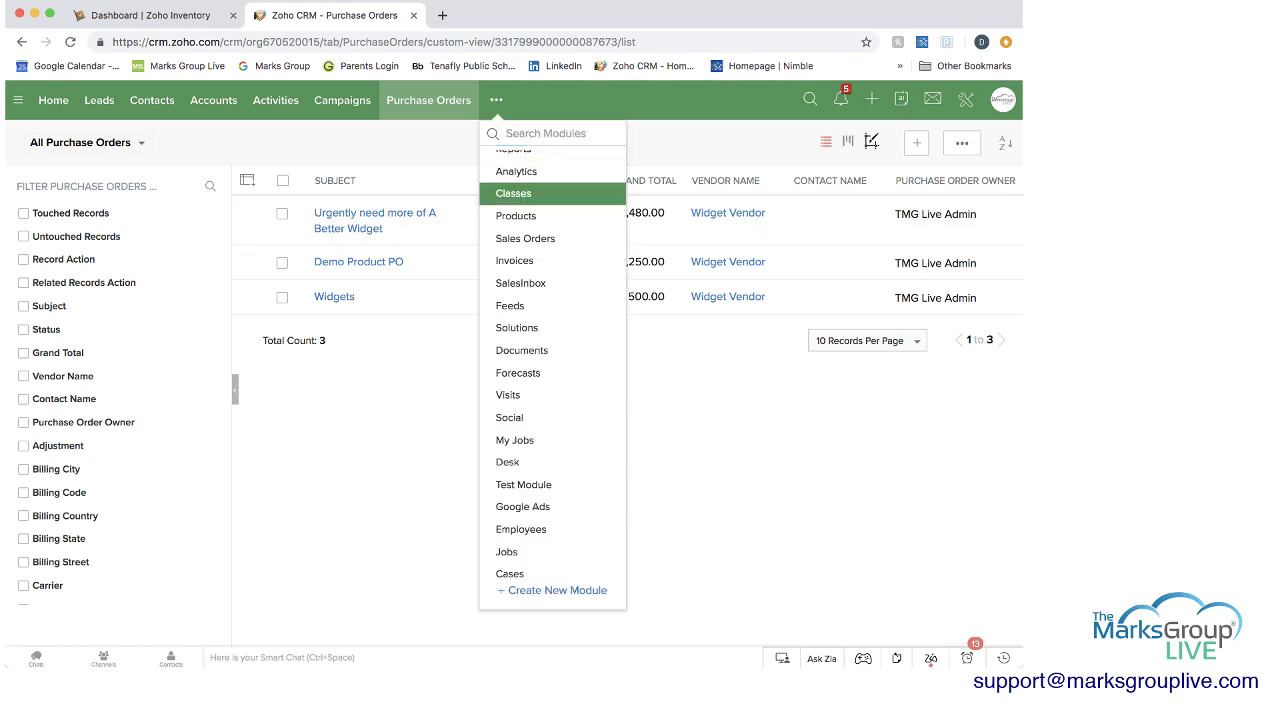
{"action": "scroll", "coordinate": [540, 250], "scroll_direction": "up", "scroll_amount": 1}
{"action": "scroll", "coordinate": [552, 360], "scroll_direction": "down", "scroll_amount": 5}
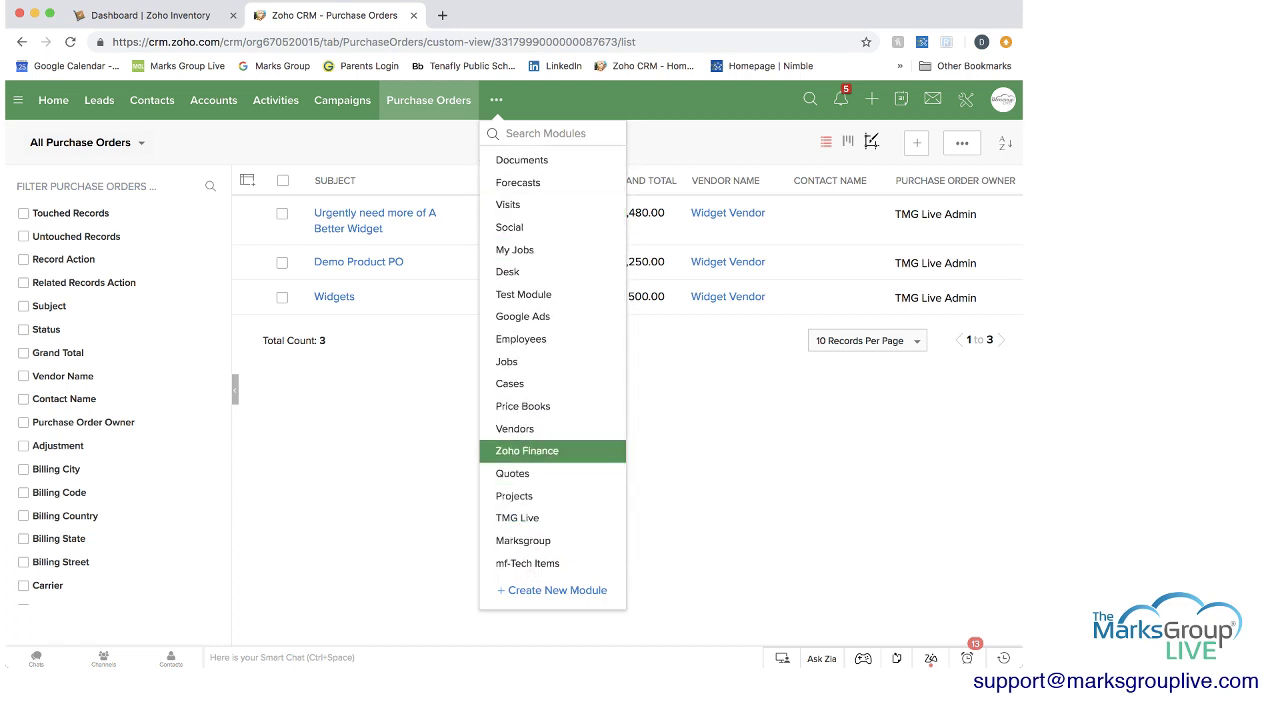
{"action": "left_click", "coordinate": [527, 450]}
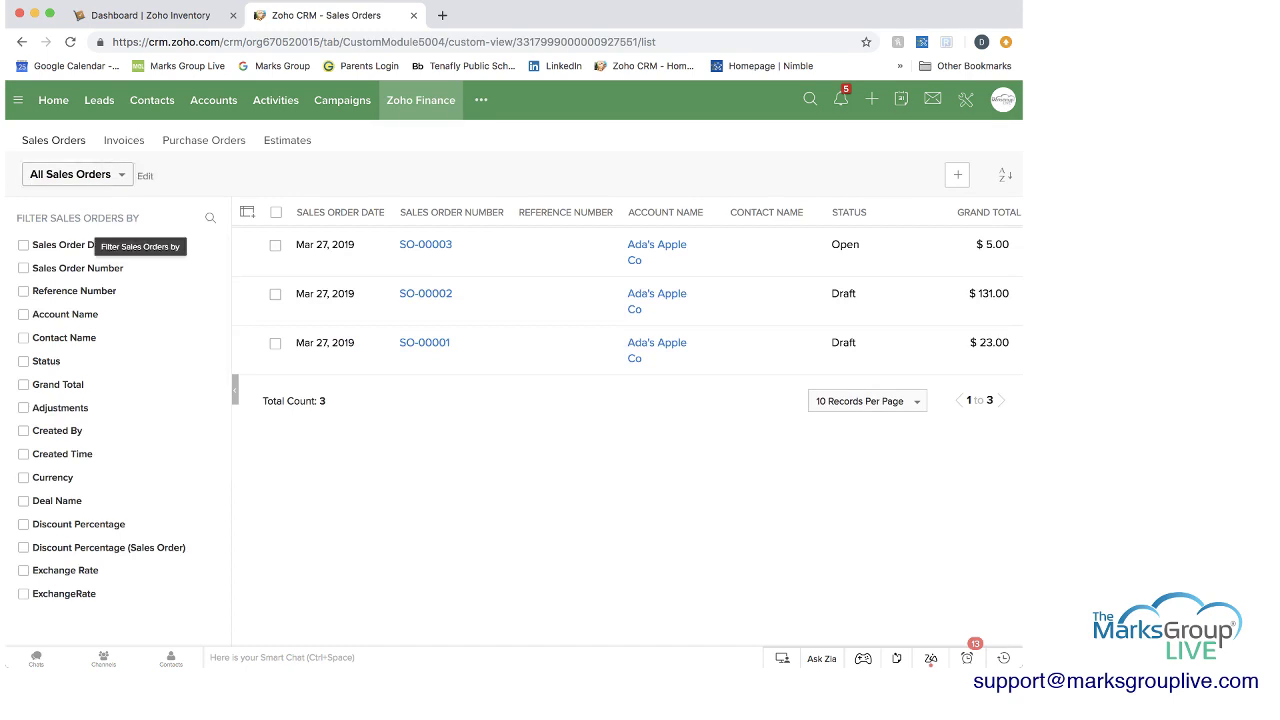
{"action": "left_click", "coordinate": [124, 140]}
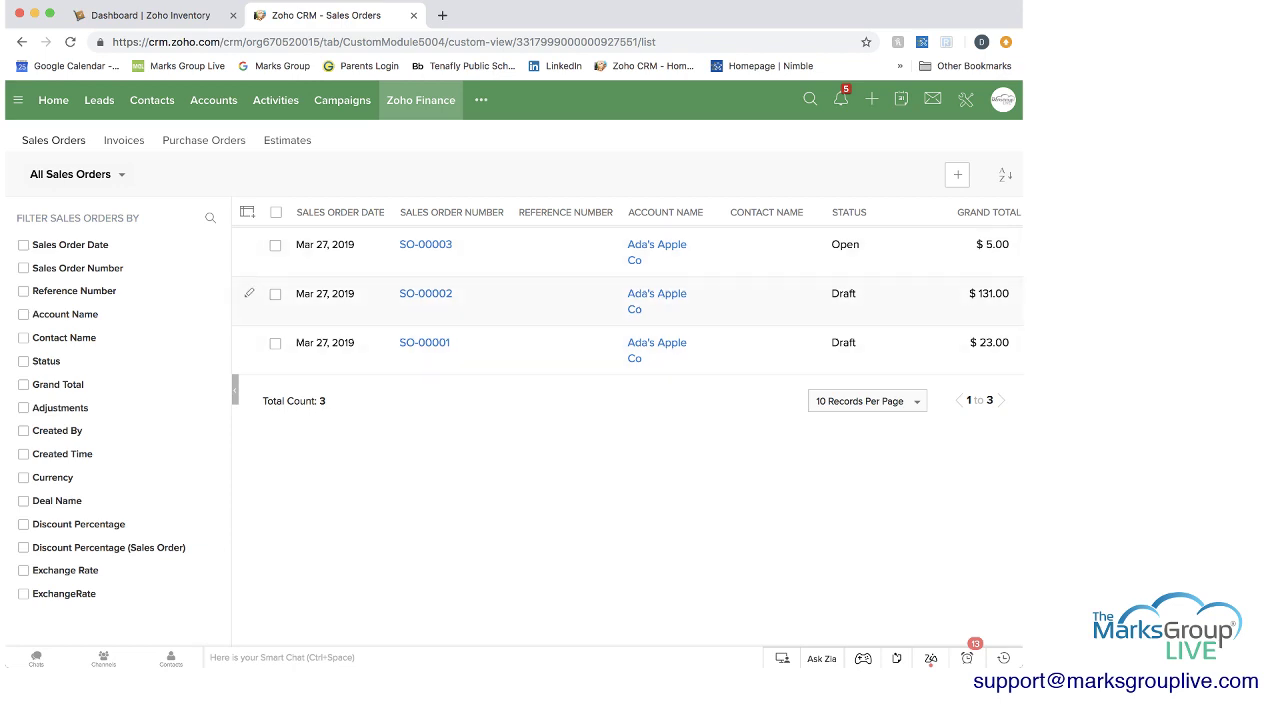
Step: Switch to Zoho Inventory and open its Sales Orders list to compare it with the Zoho Finance orders
{"action": "left_click", "coordinate": [150, 15]}
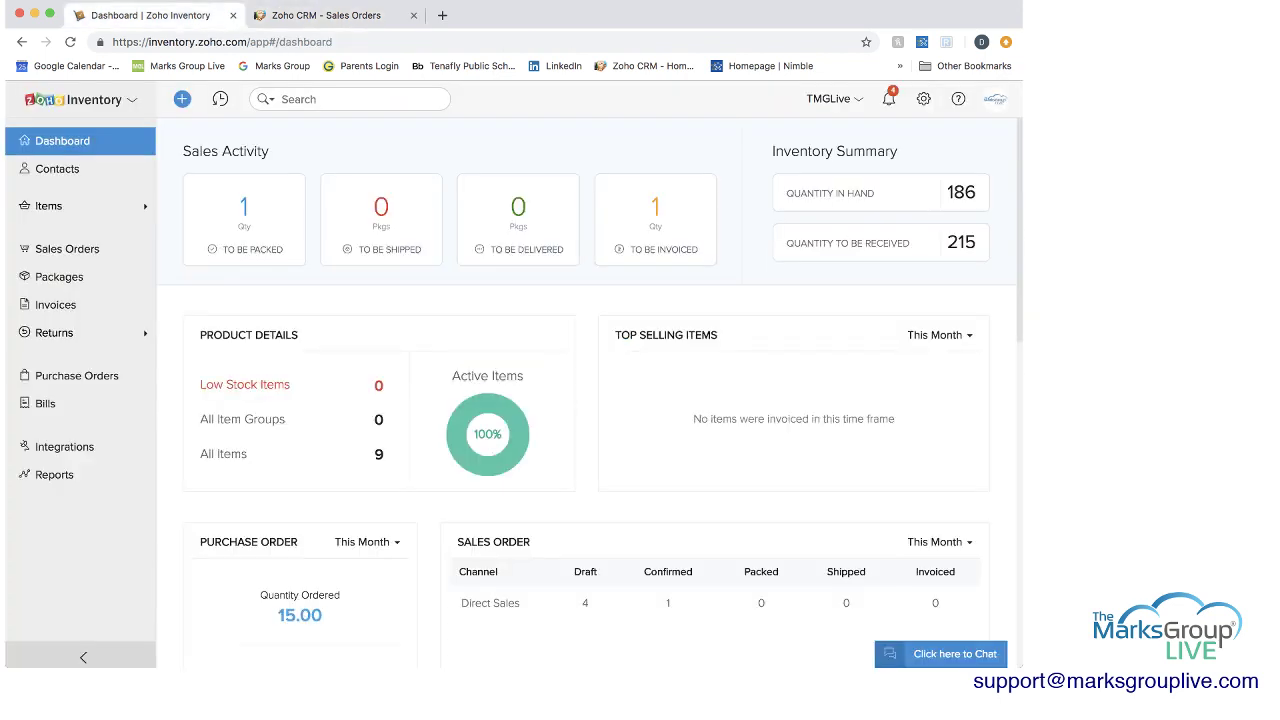
{"action": "mouse_move", "coordinate": [130, 250]}
{"action": "left_click", "coordinate": [67, 249]}
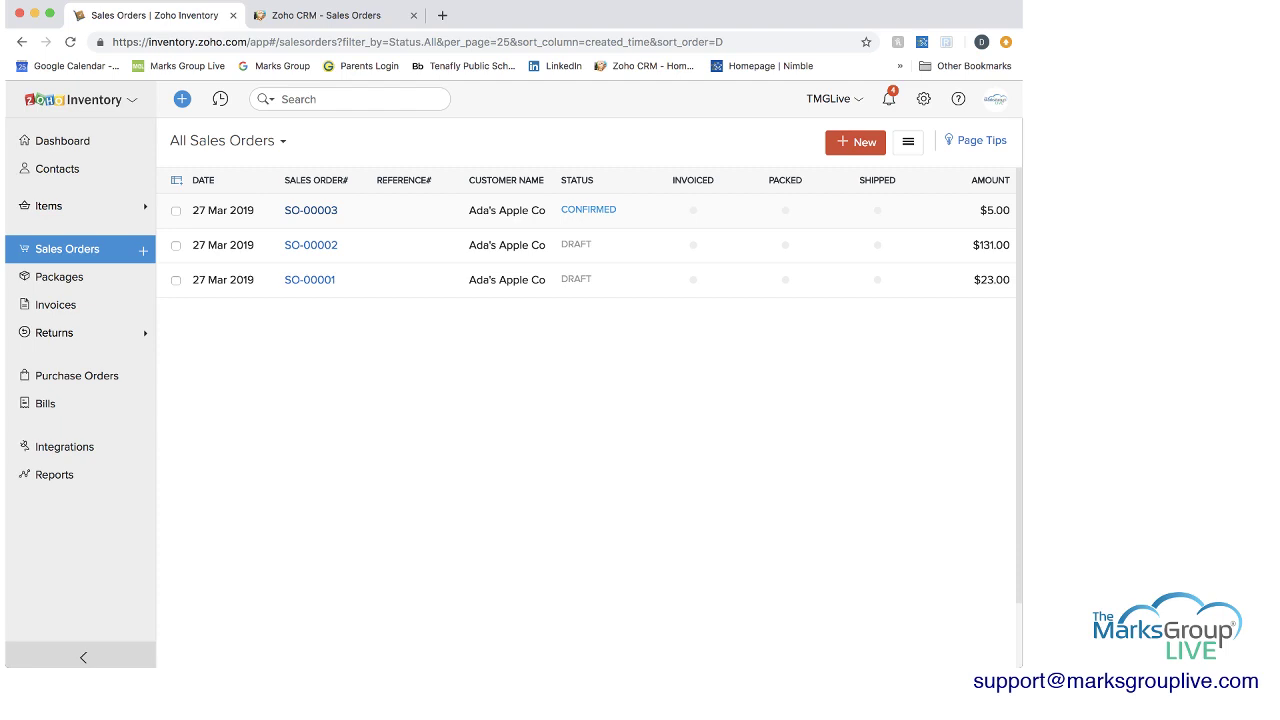
Step: Switch back to Zoho CRM and open the standard Sales Orders module for comparison
{"action": "left_click", "coordinate": [326, 15]}
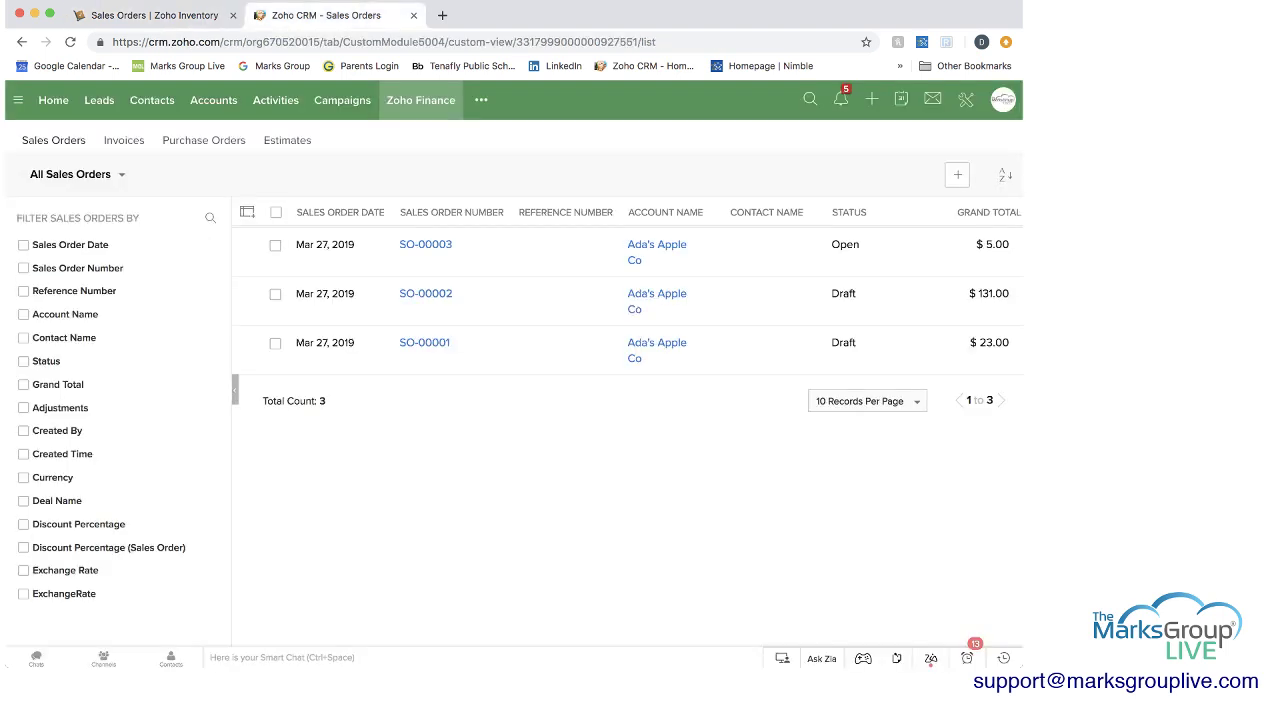
{"action": "left_click", "coordinate": [481, 100]}
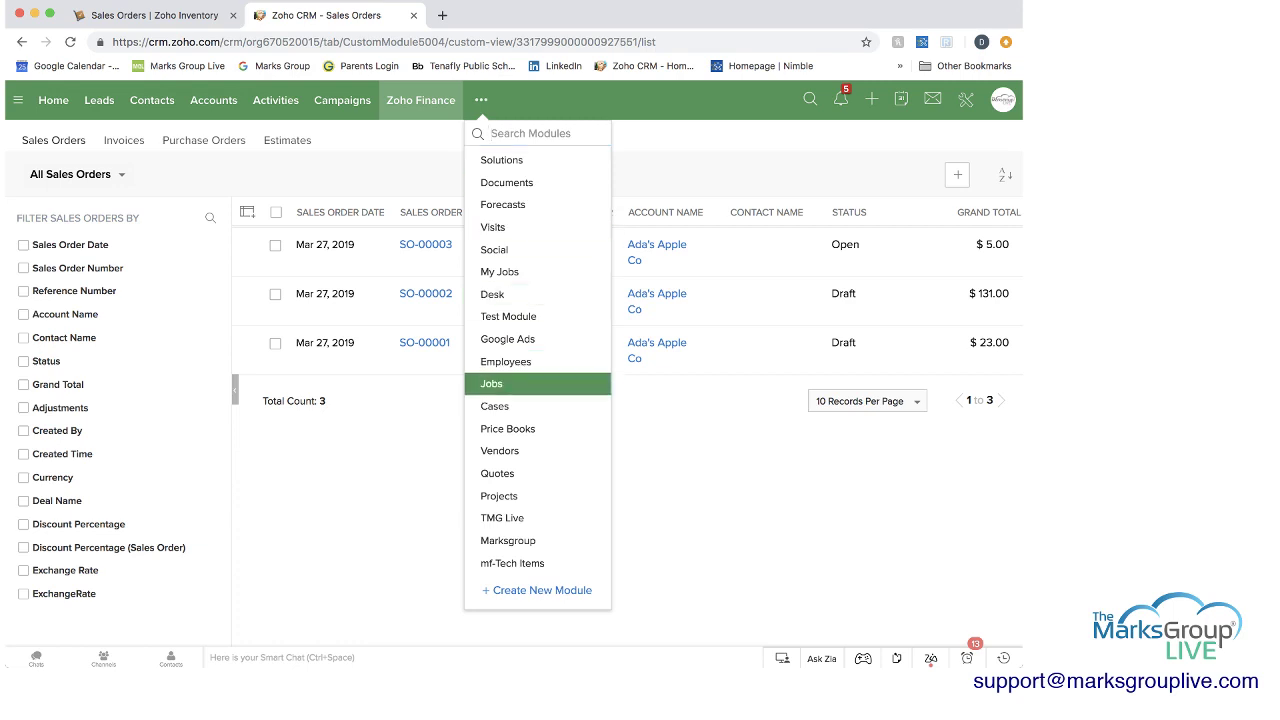
{"action": "scroll", "coordinate": [537, 396], "scroll_direction": "down", "scroll_amount": 1}
{"action": "scroll", "coordinate": [537, 396], "scroll_direction": "down", "scroll_amount": 1}
{"action": "scroll", "coordinate": [537, 396], "scroll_direction": "up", "scroll_amount": 6}
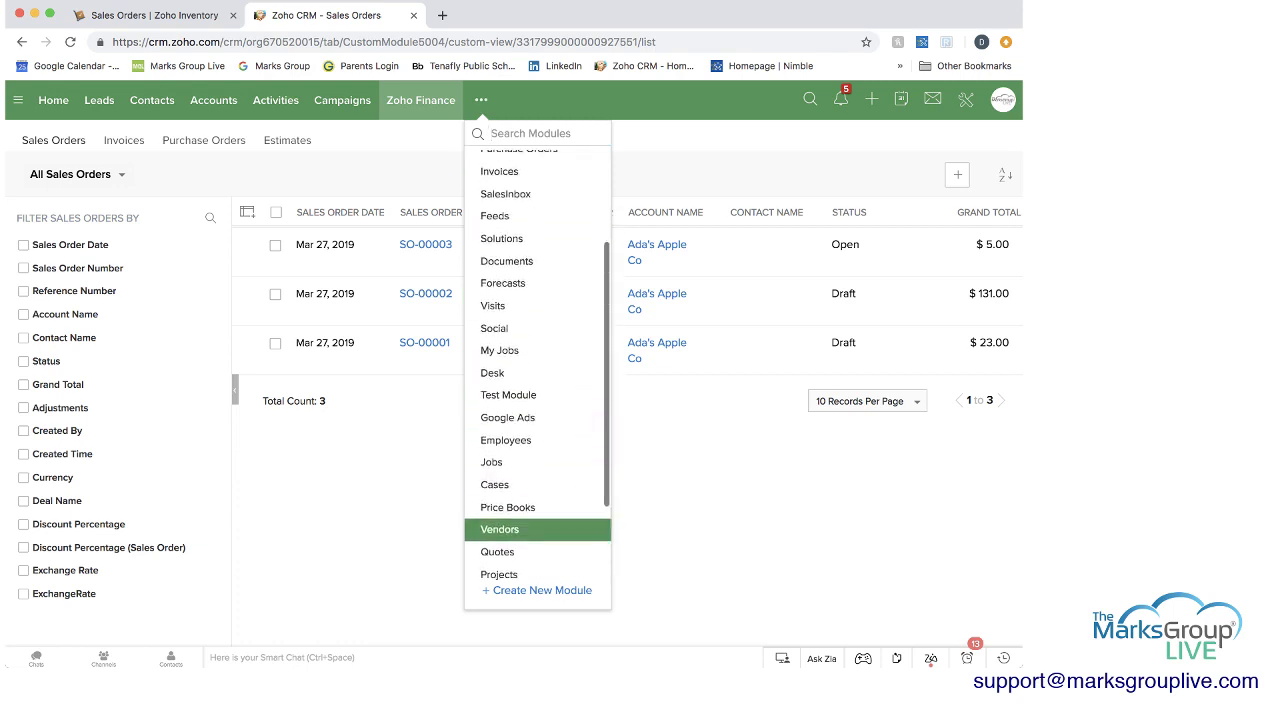
{"action": "left_click", "coordinate": [510, 273]}
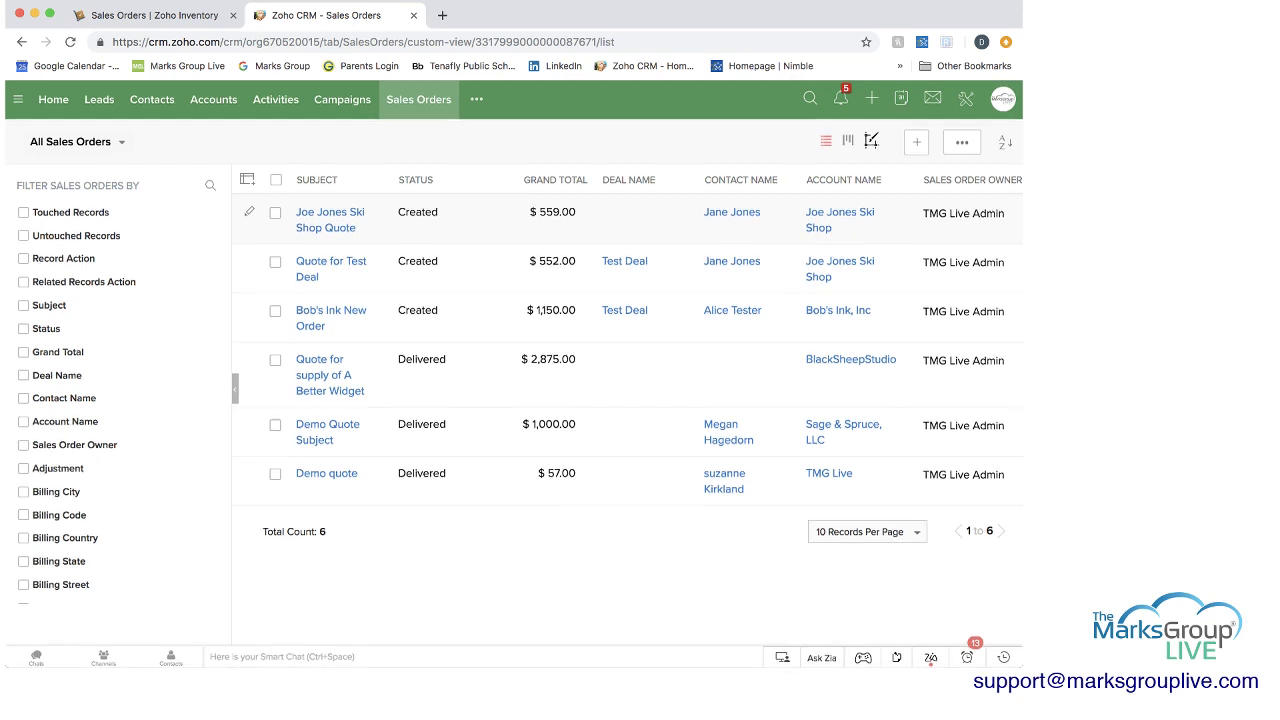
Step: Return to the Zoho Finance module and open sales order SO-00003
{"action": "left_click", "coordinate": [476, 100]}
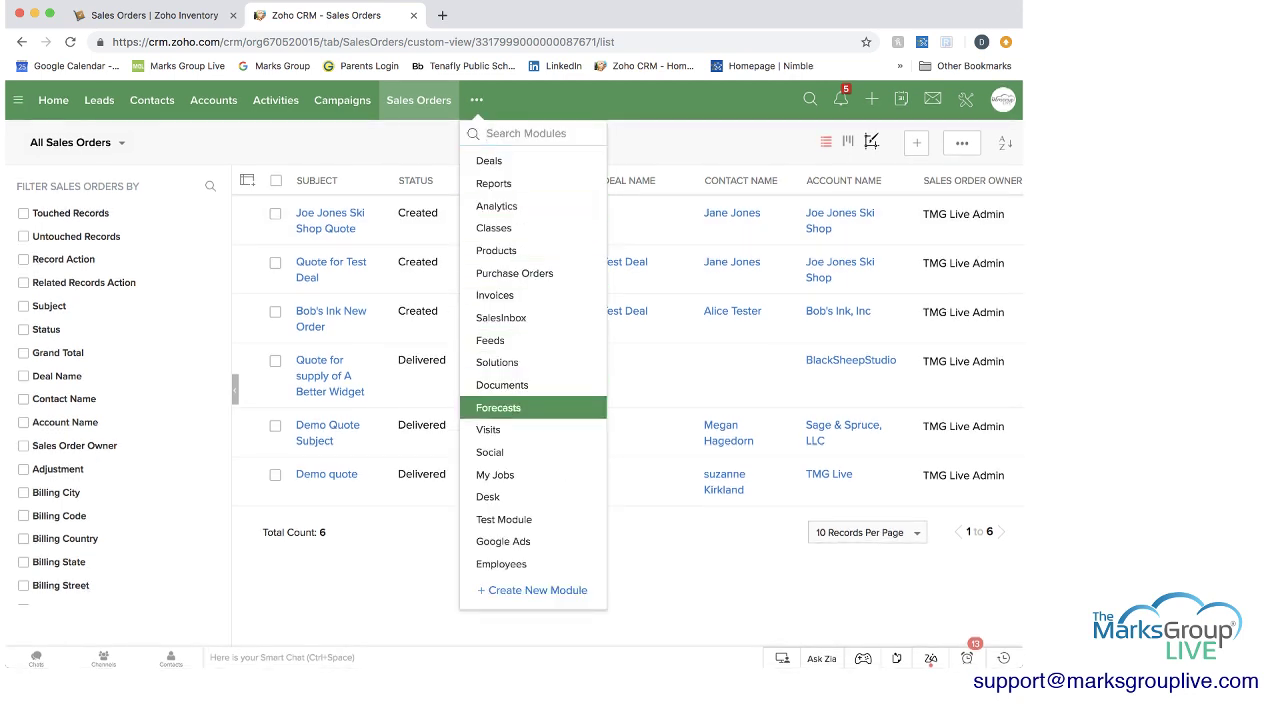
{"action": "scroll", "coordinate": [533, 474], "scroll_direction": "down", "scroll_amount": 3}
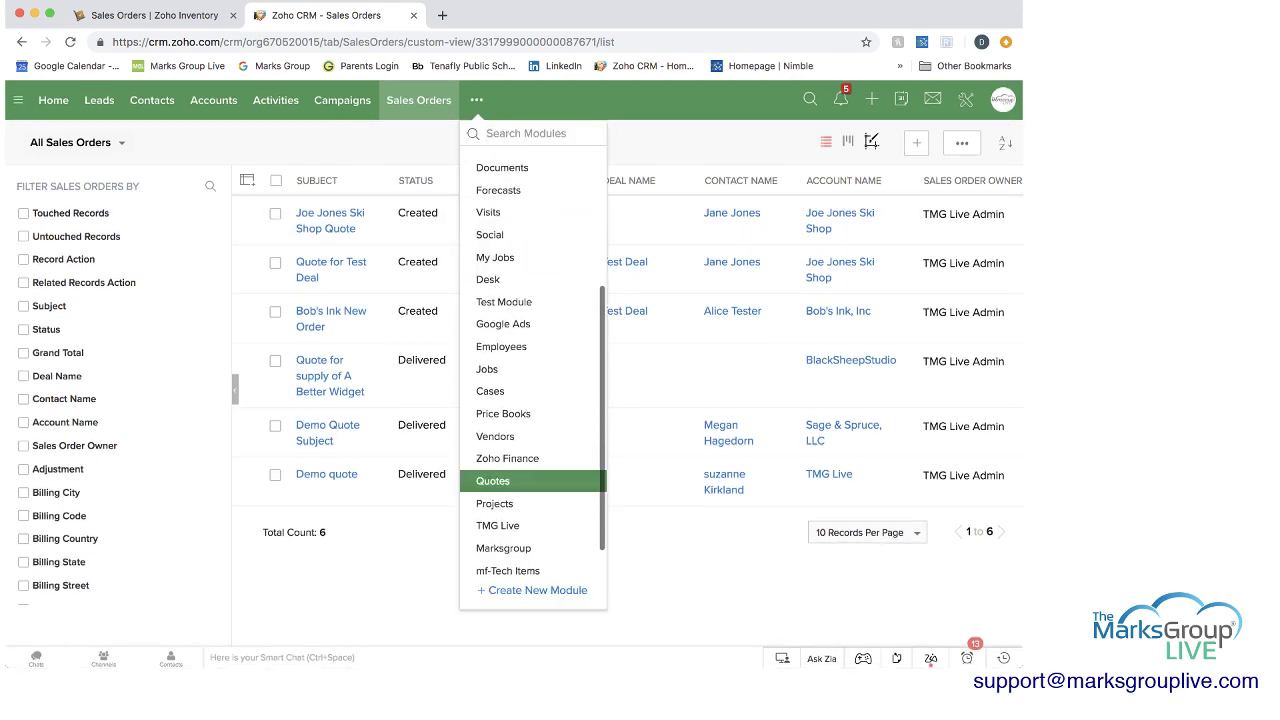
{"action": "left_click", "coordinate": [506, 454]}
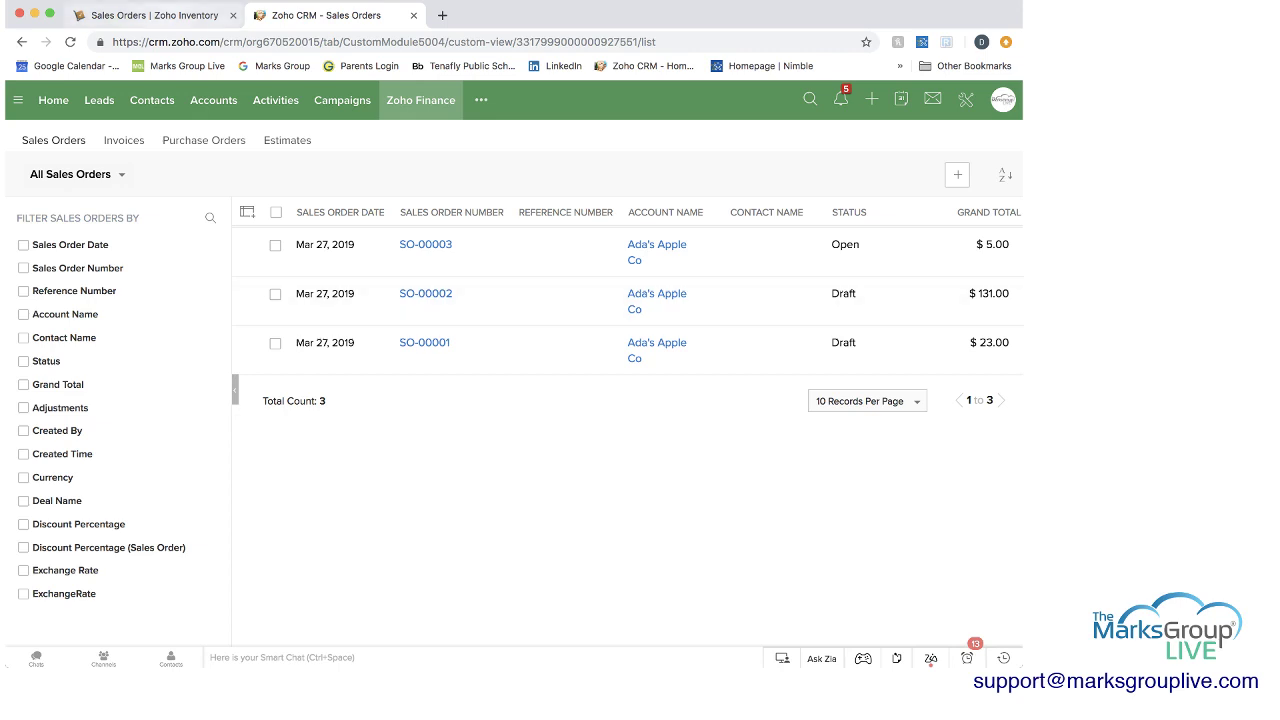
{"action": "left_click", "coordinate": [425, 244]}
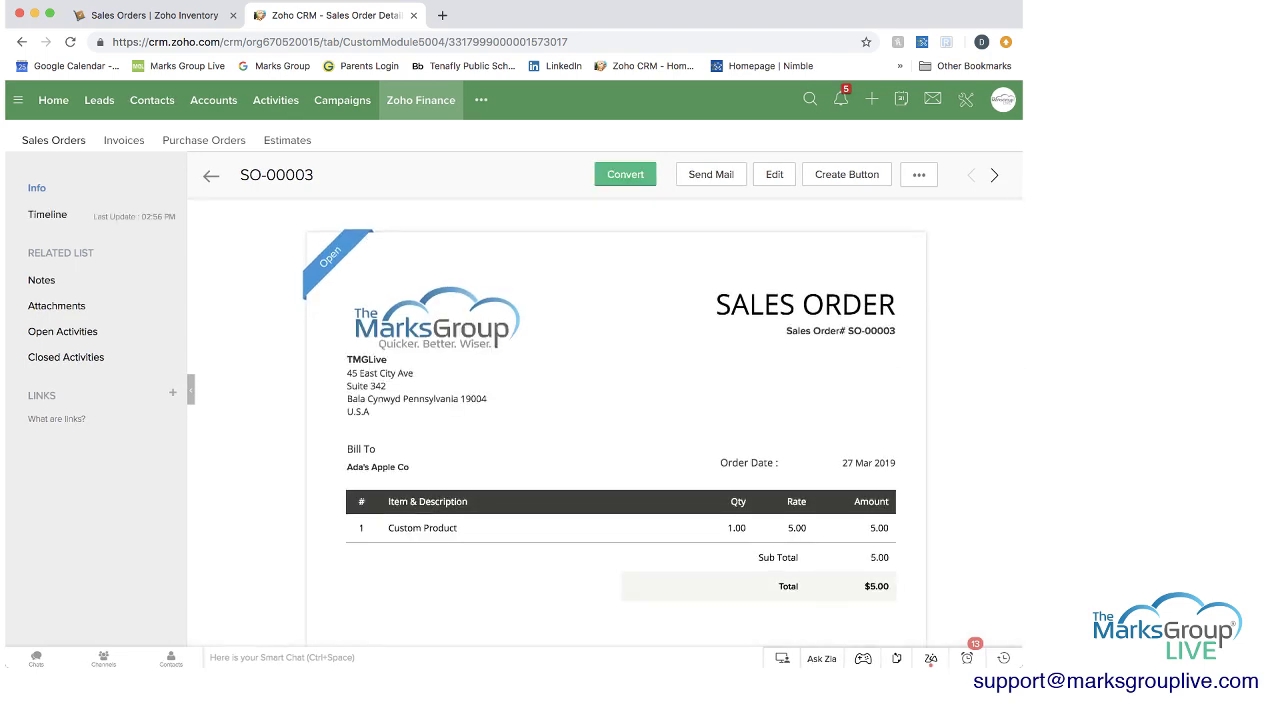
Step: Convert the open sales order for Ada's Apple Co into an invoice and save it with the prefilled details
{"action": "left_click", "coordinate": [625, 174]}
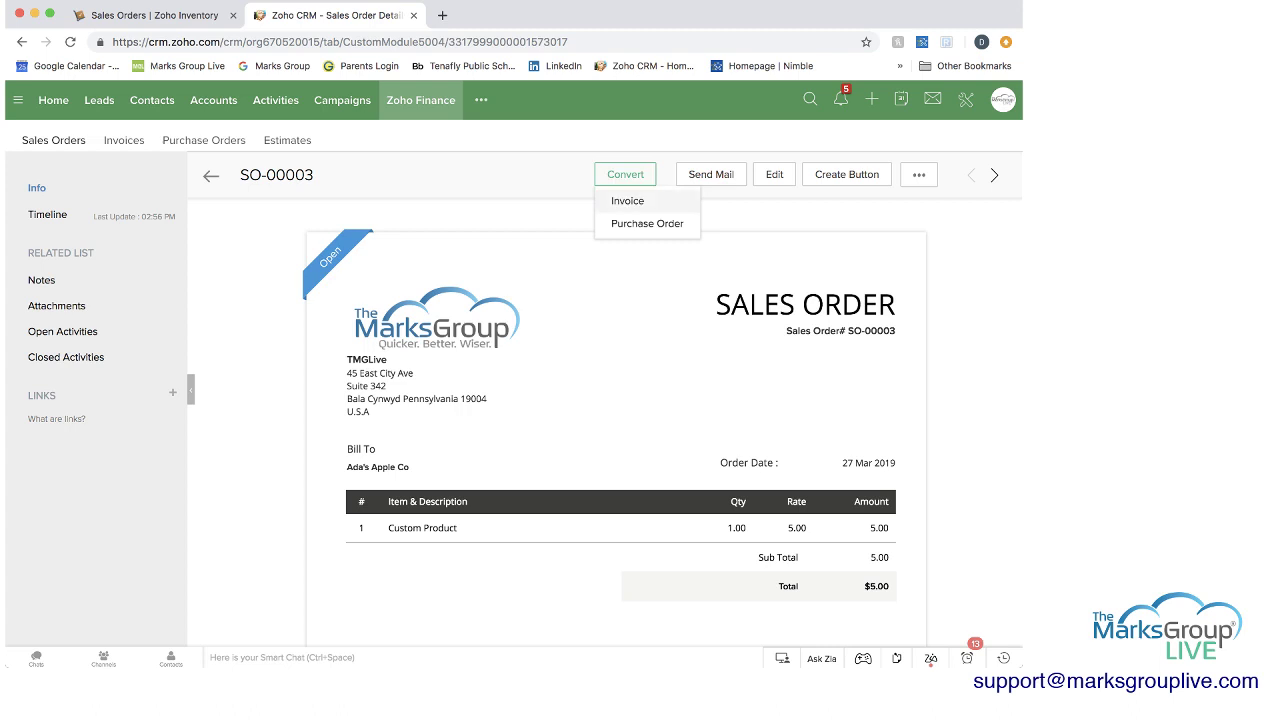
{"action": "left_click", "coordinate": [628, 201]}
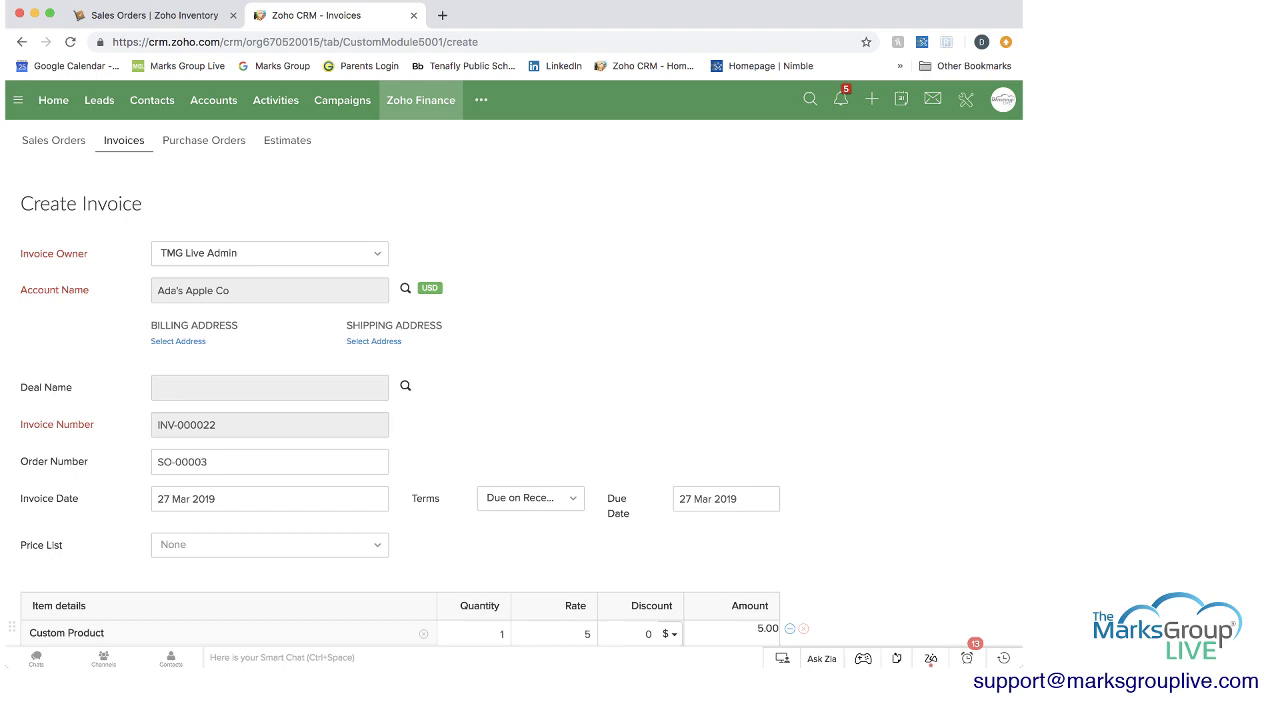
{"action": "scroll", "coordinate": [515, 400], "scroll_direction": "down", "scroll_amount": 10}
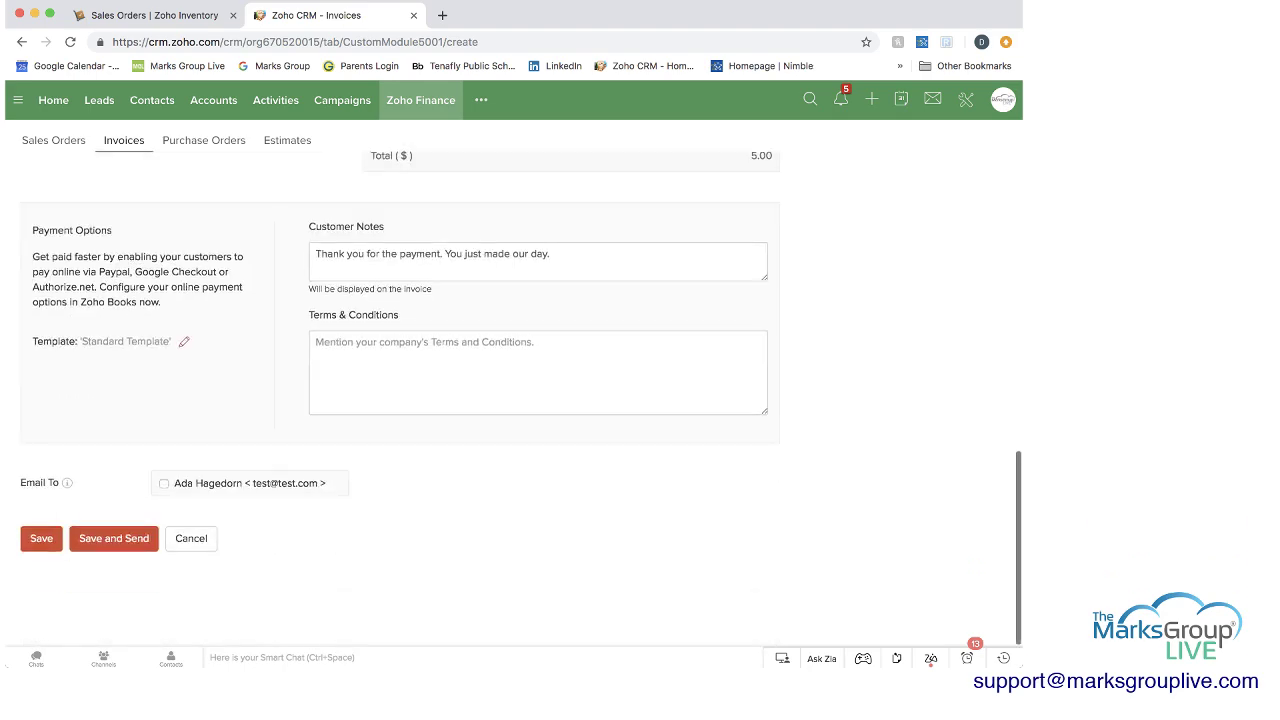
{"action": "left_click", "coordinate": [41, 538]}
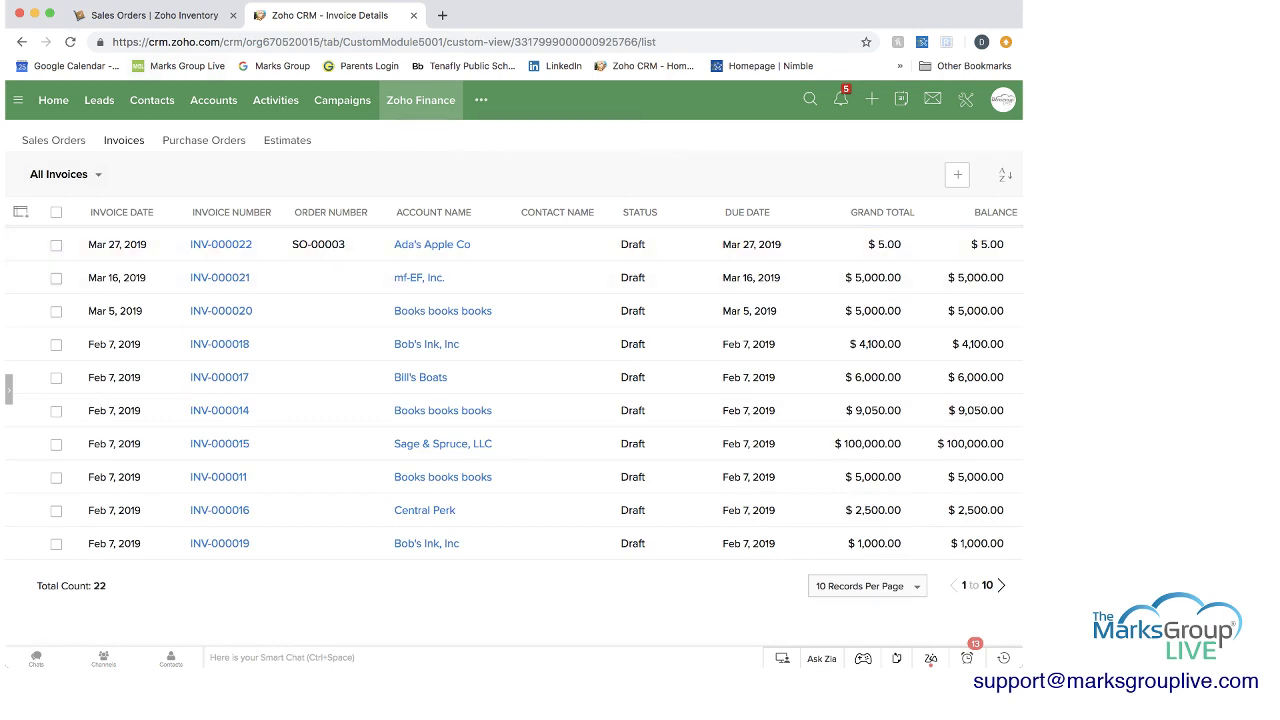
Step: Switch to Zoho Inventory and check the converted order in the Invoices list and the Sales Orders list
{"action": "left_click", "coordinate": [154, 15]}
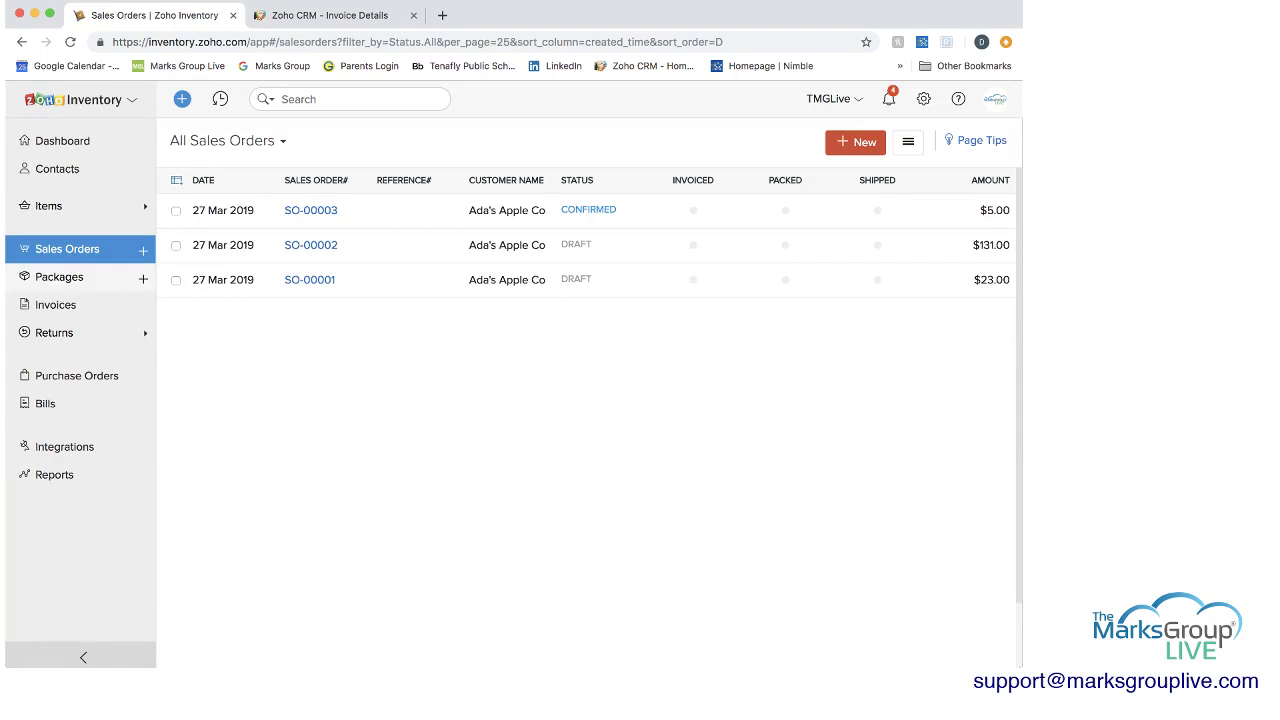
{"action": "left_click", "coordinate": [56, 304]}
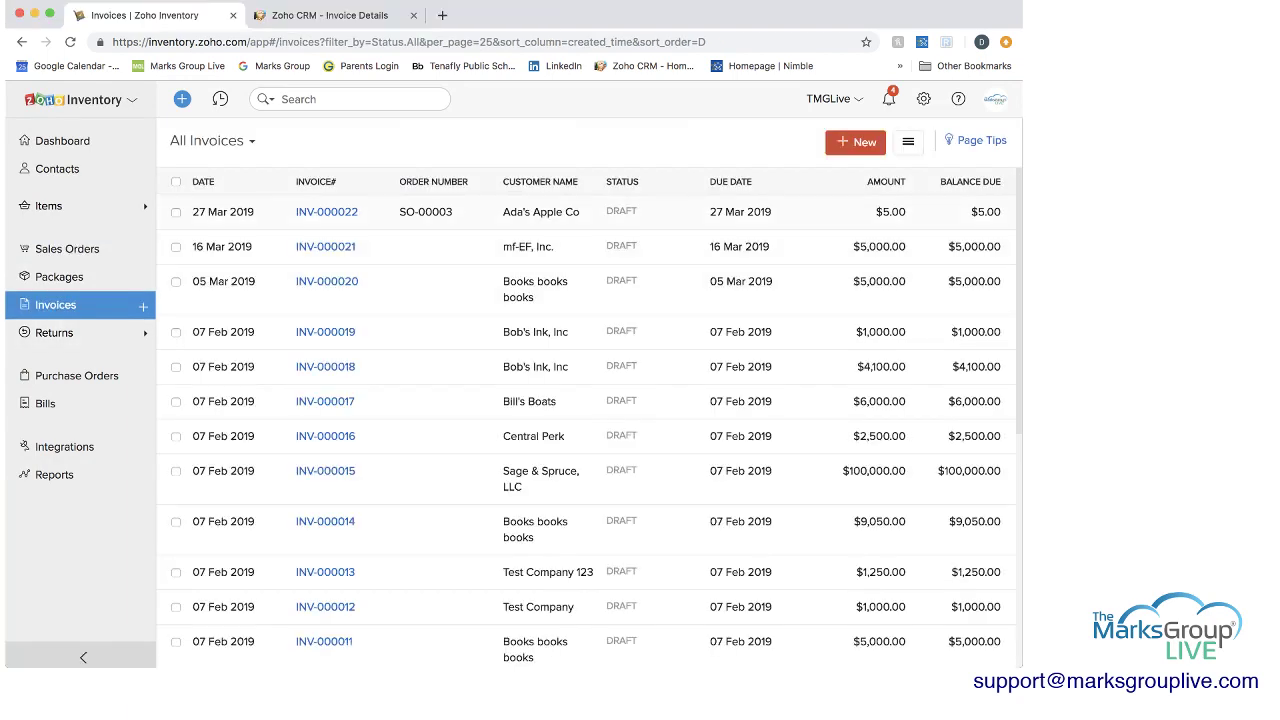
{"action": "left_click", "coordinate": [67, 248]}
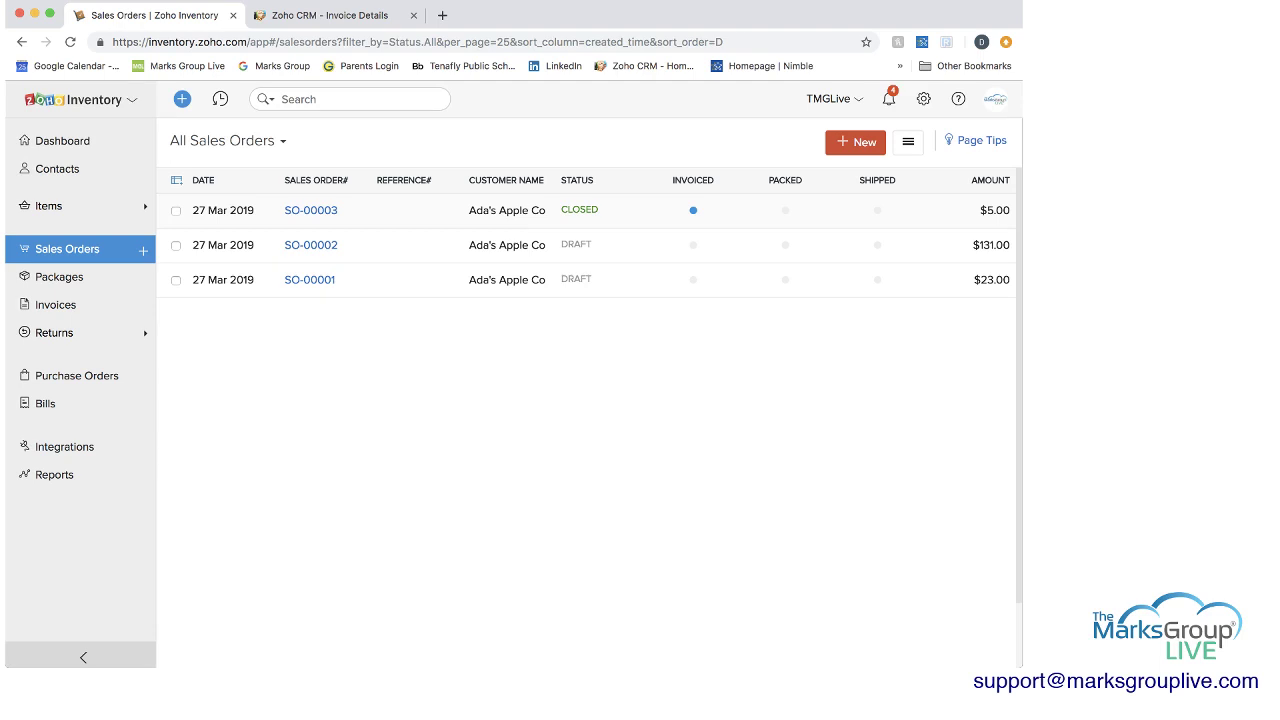
Step: Switch back to Zoho CRM, view the Zoho Finance purchase orders and look at the existing John's Car Parts order
{"action": "left_click", "coordinate": [325, 15]}
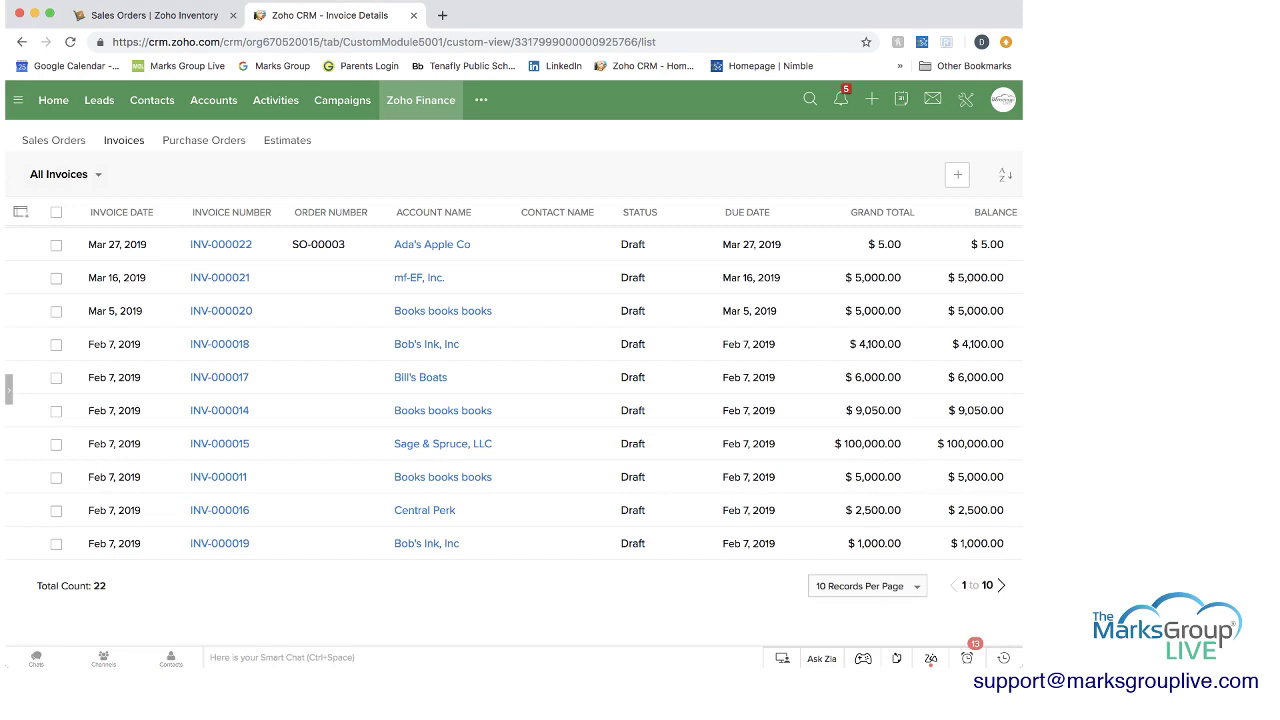
{"action": "left_click", "coordinate": [203, 140]}
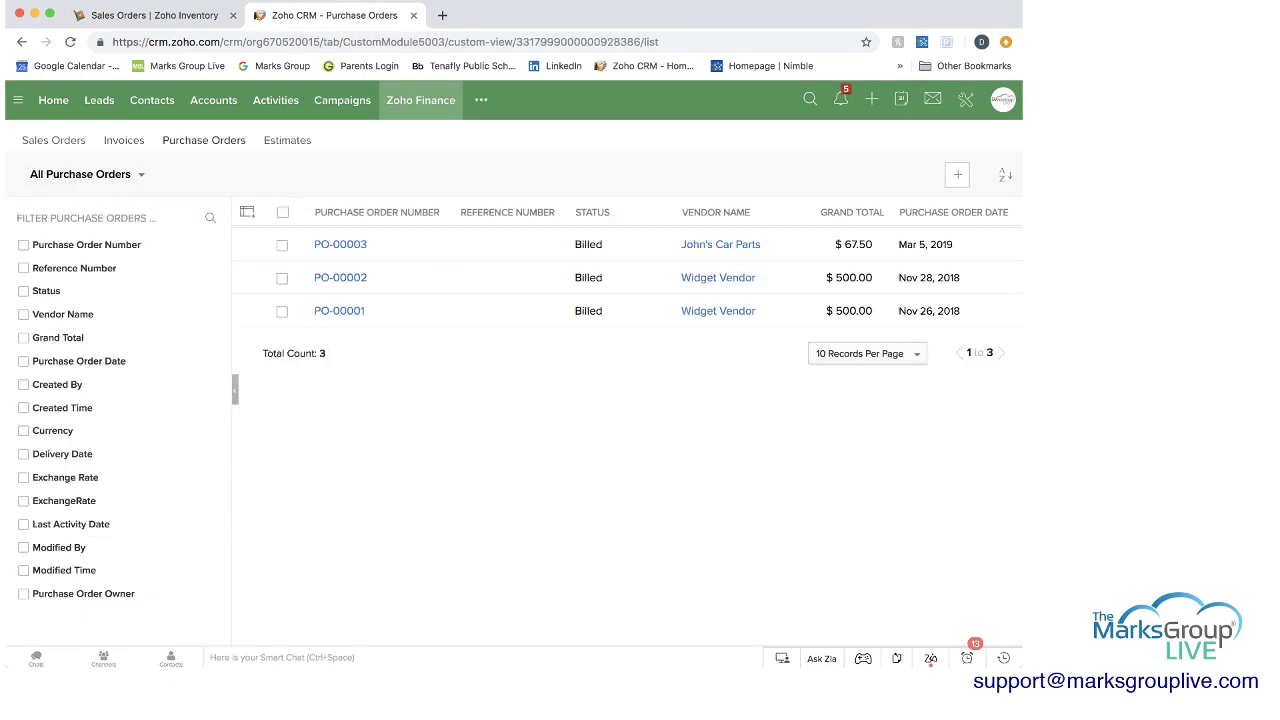
{"action": "left_click", "coordinate": [340, 244]}
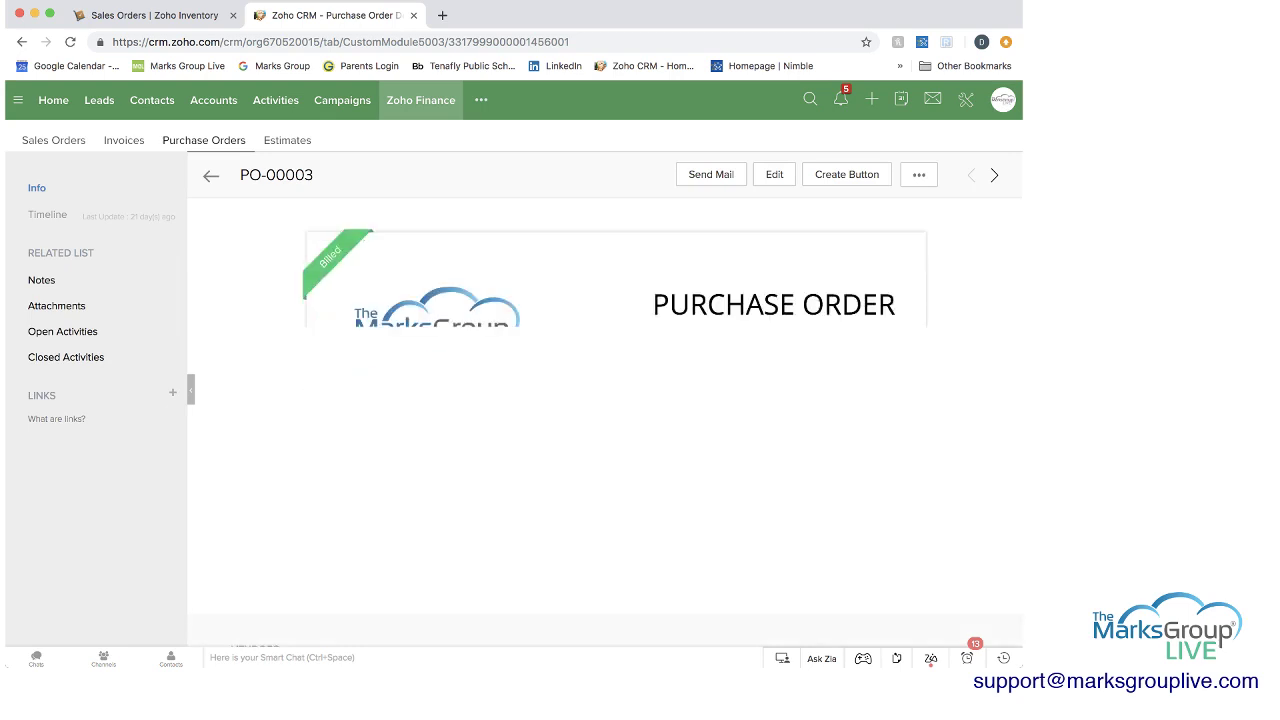
{"action": "left_click", "coordinate": [211, 175]}
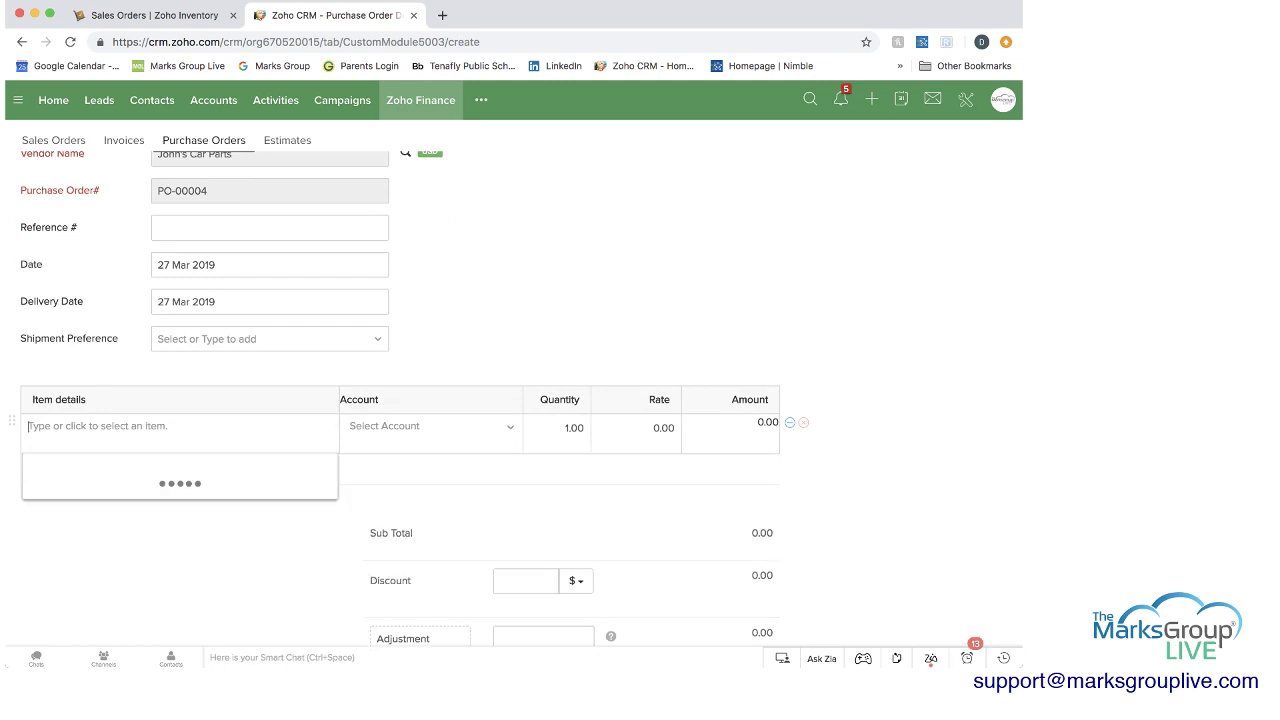
Step: Add the Widget item to the new John's Car Parts purchase order, save it and return to the purchase orders list
{"action": "key", "text": "Down"}
{"action": "key", "text": "Return"}
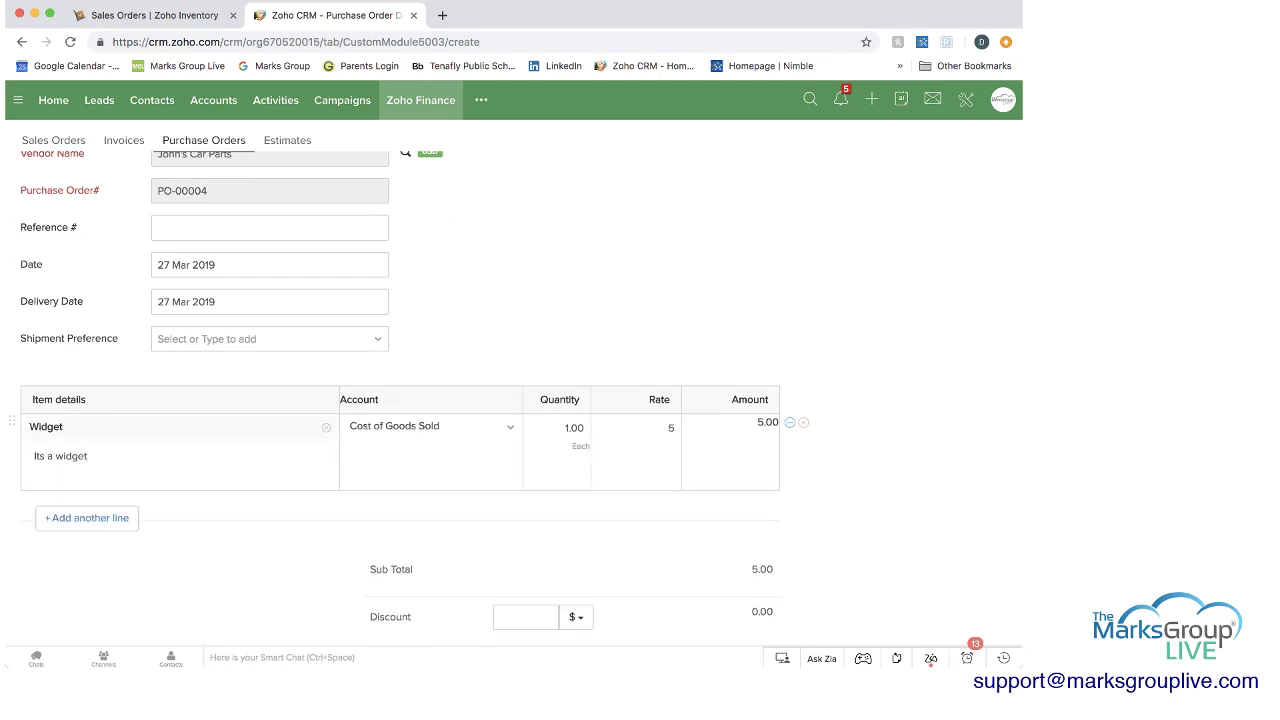
{"action": "scroll", "coordinate": [521, 397], "scroll_direction": "down", "scroll_amount": 10}
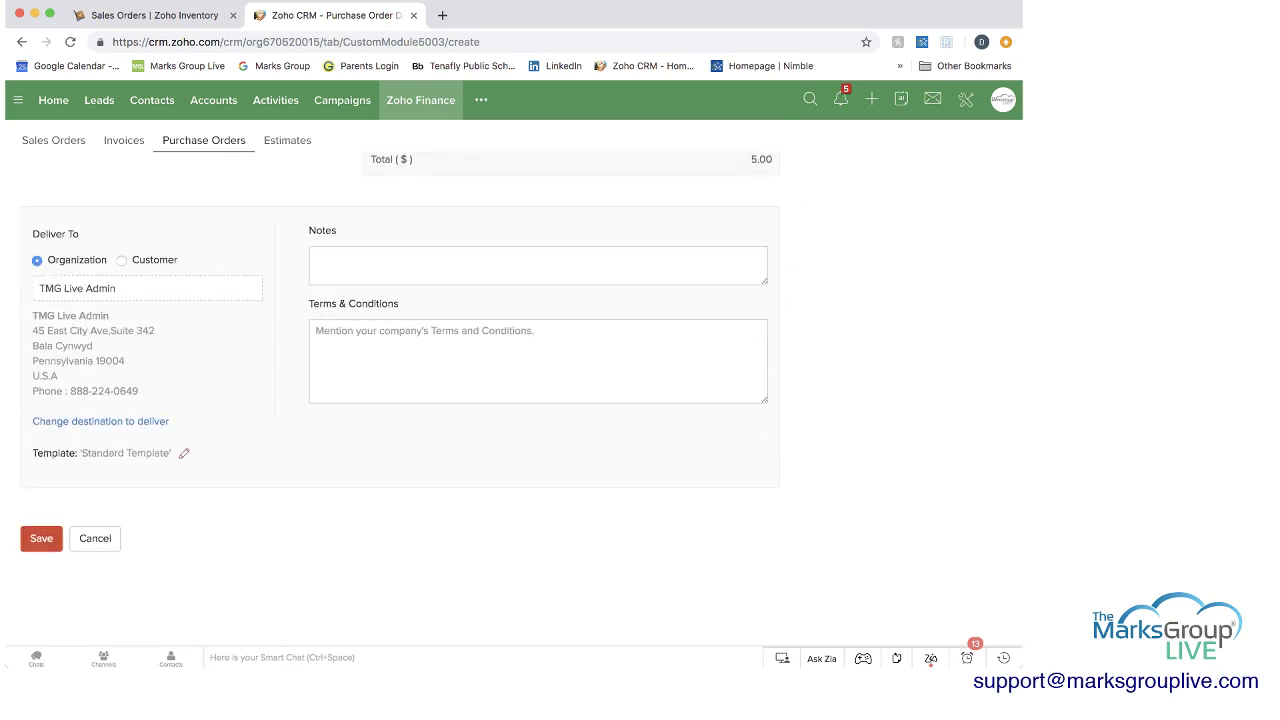
{"action": "left_click", "coordinate": [41, 538]}
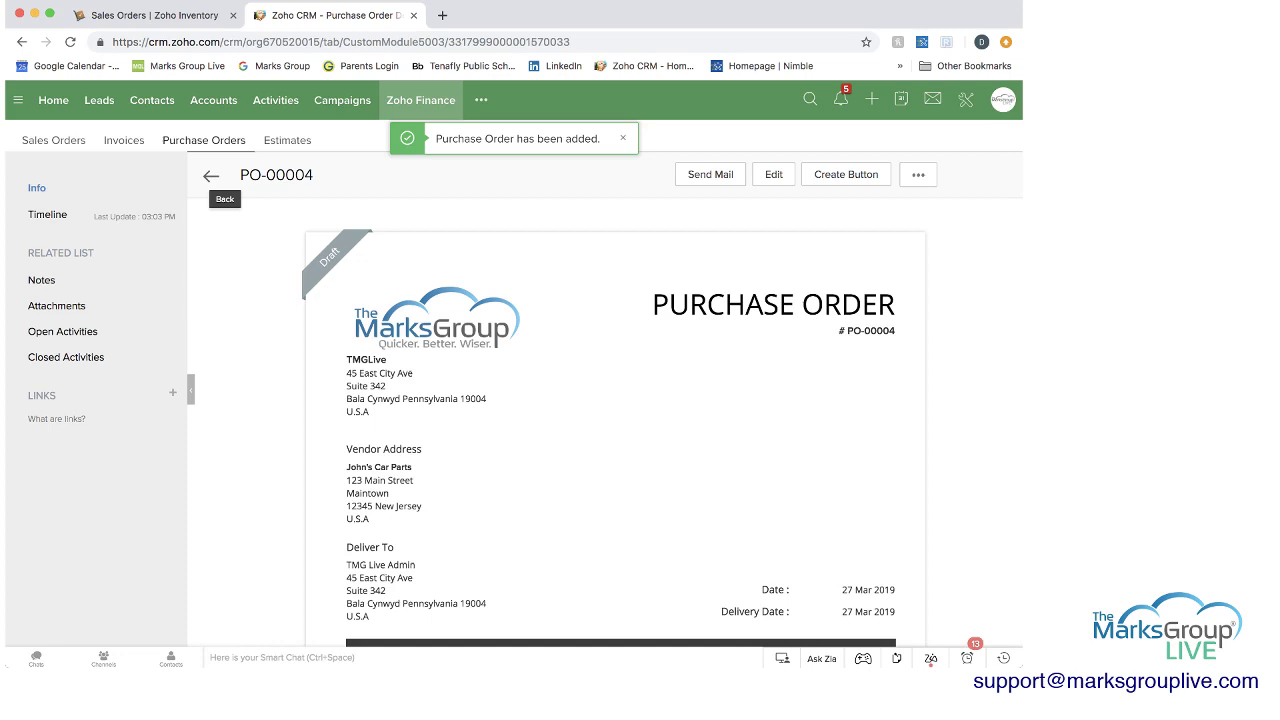
{"action": "left_click", "coordinate": [211, 176]}
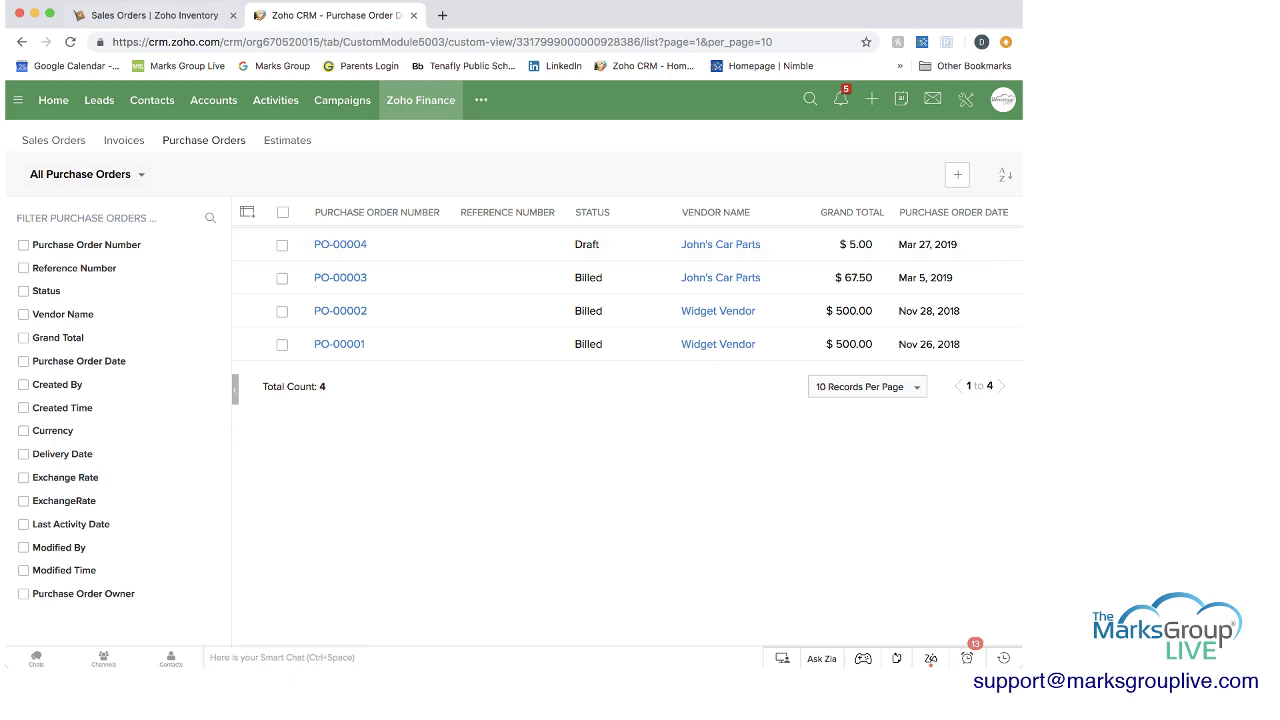
Step: Switch to Zoho Inventory and compare its Purchase Orders list with the Zoho Finance purchase orders in Zoho CRM
{"action": "left_click", "coordinate": [150, 15]}
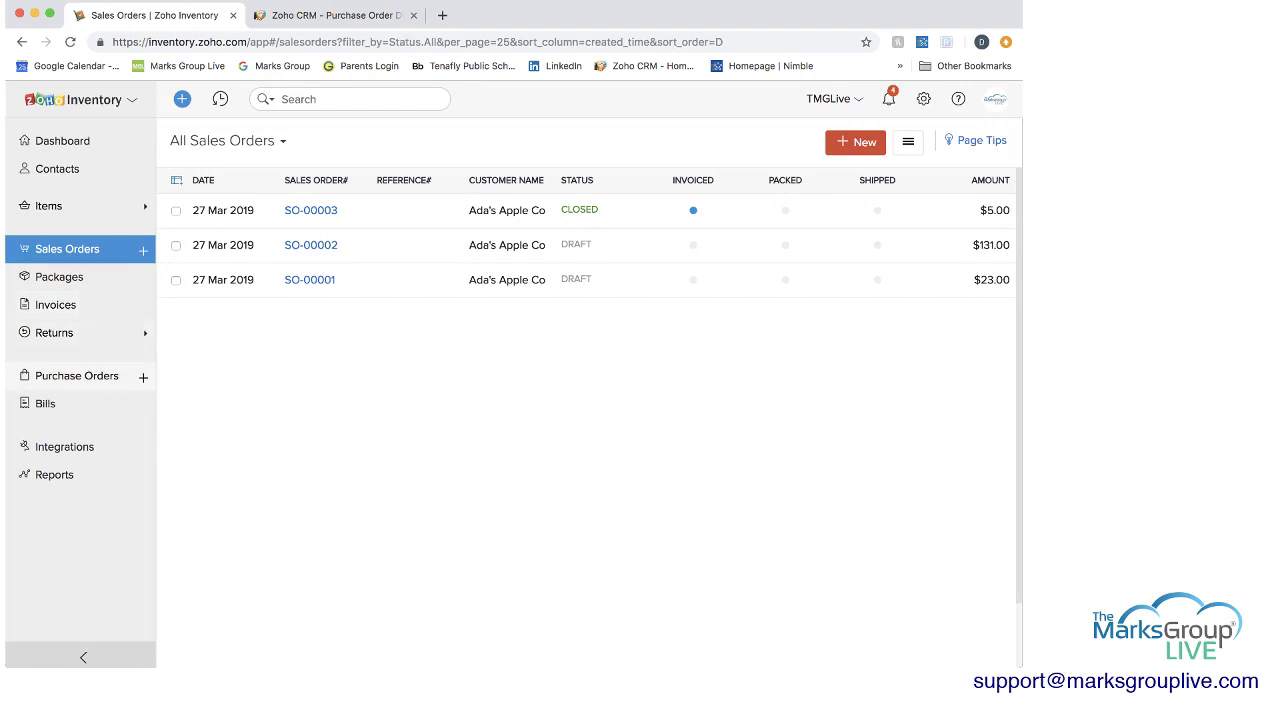
{"action": "left_click", "coordinate": [77, 376]}
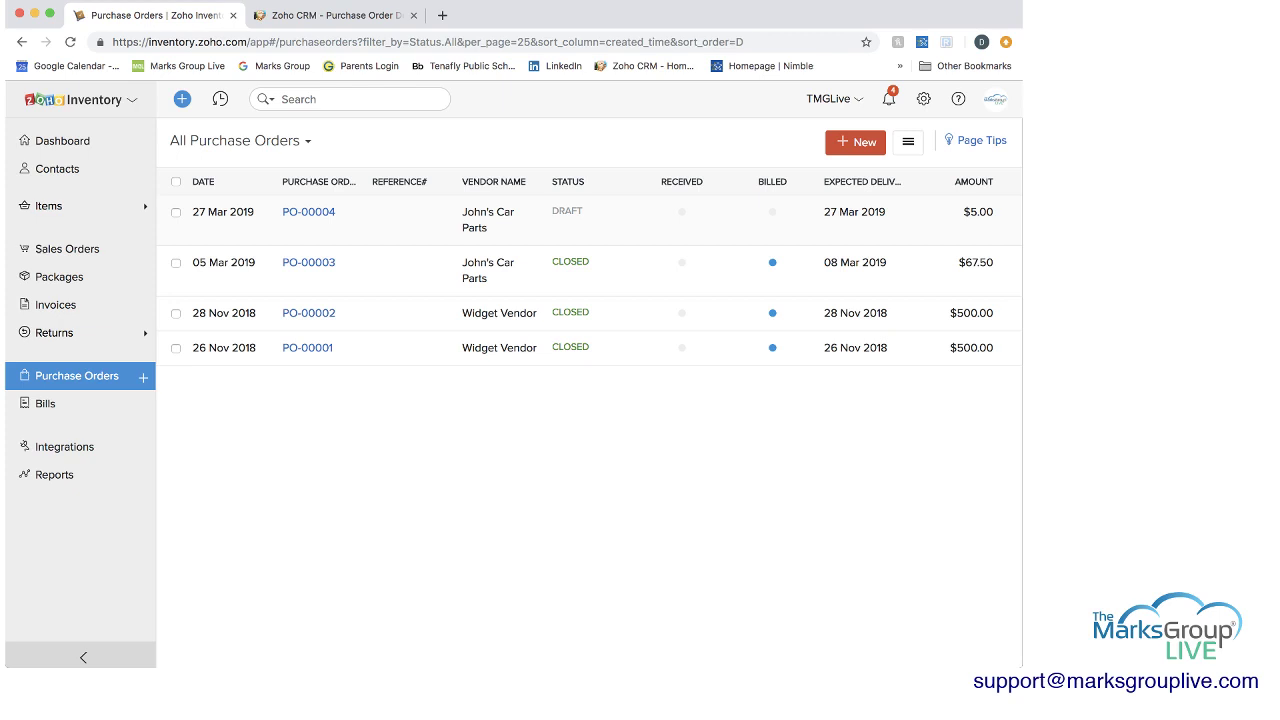
{"action": "left_click", "coordinate": [335, 15]}
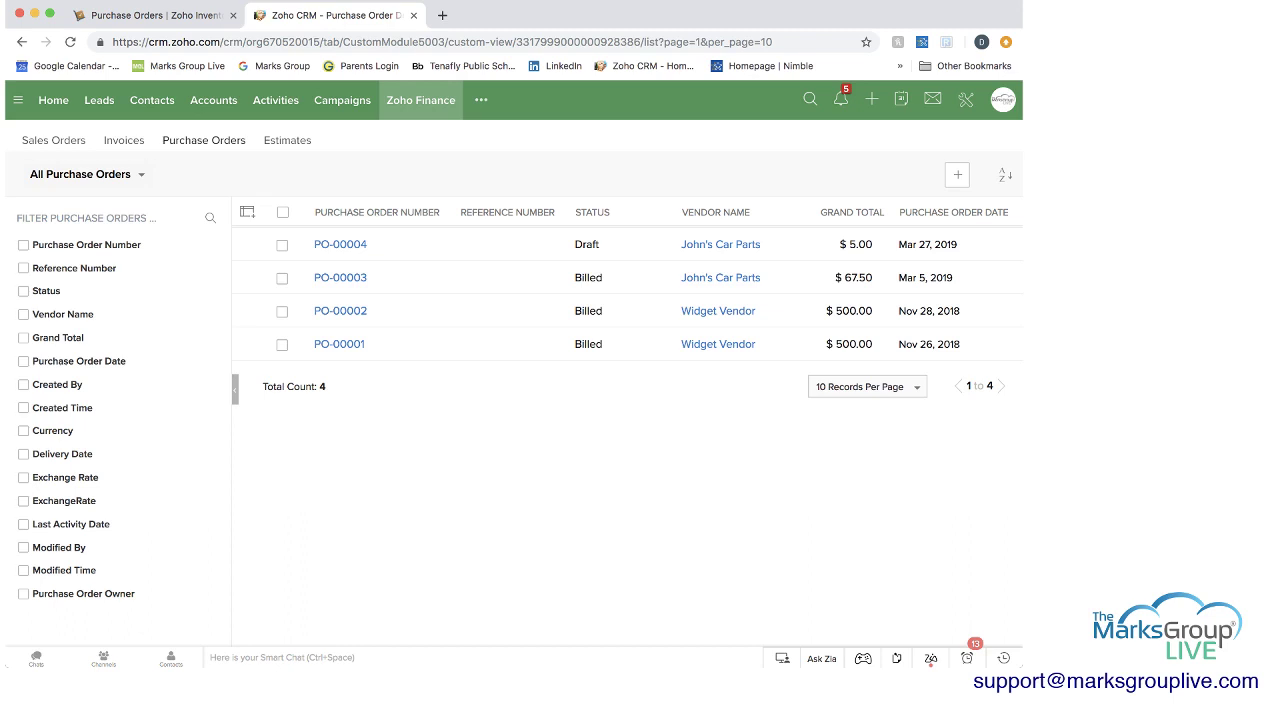
{"action": "left_click", "coordinate": [155, 15]}
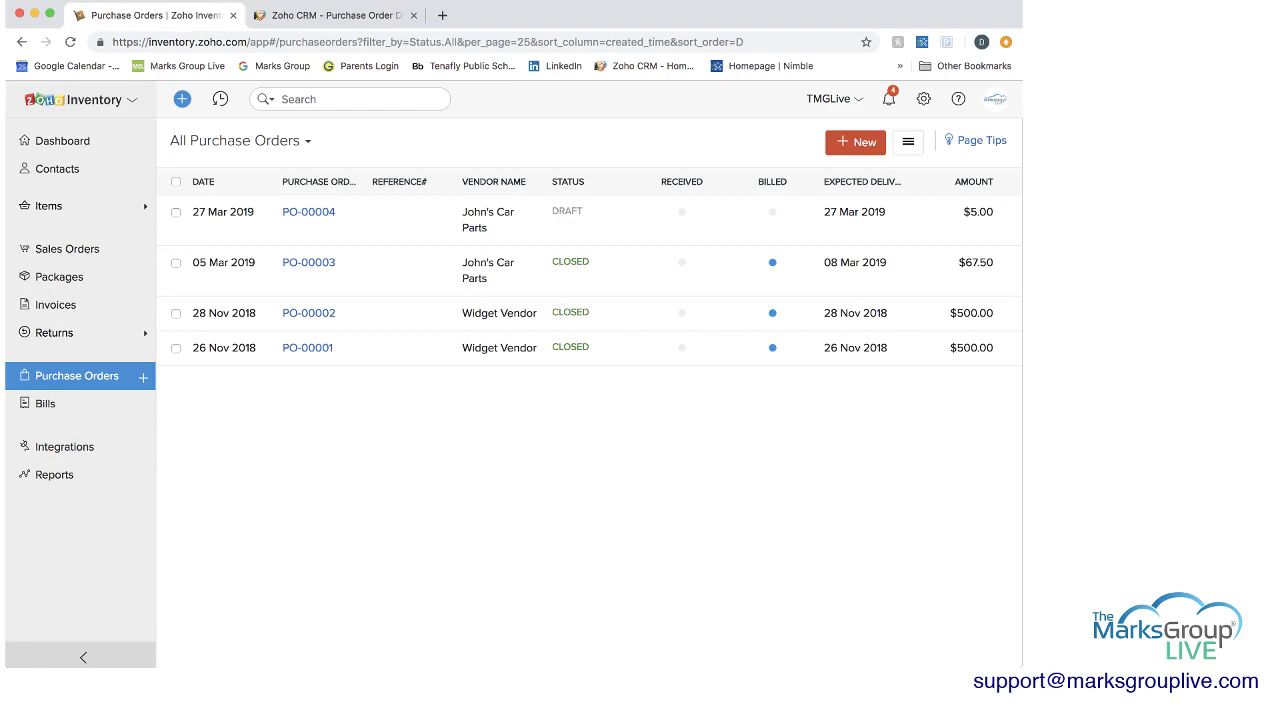